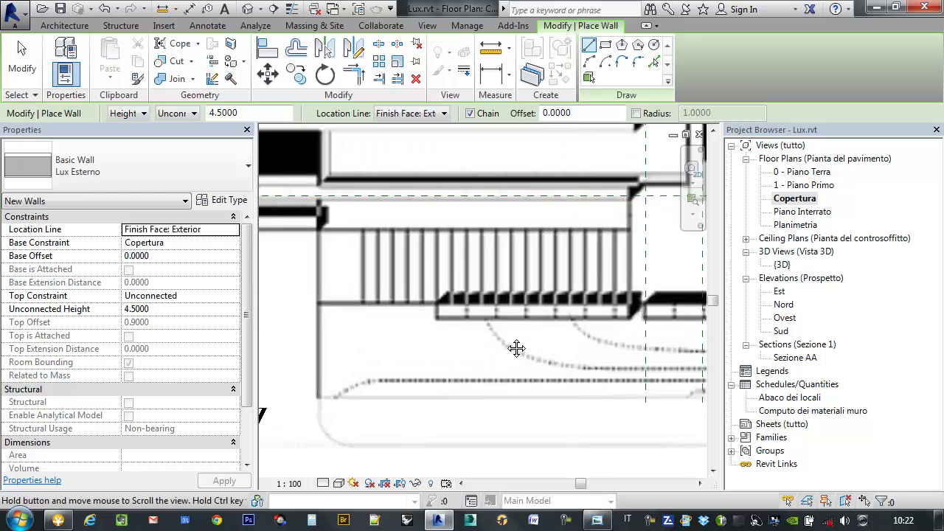
Pan the Copertura plan to the terrace corner and open the Lux Esterno wall type properties.
scroll(380, 371, up, 1)
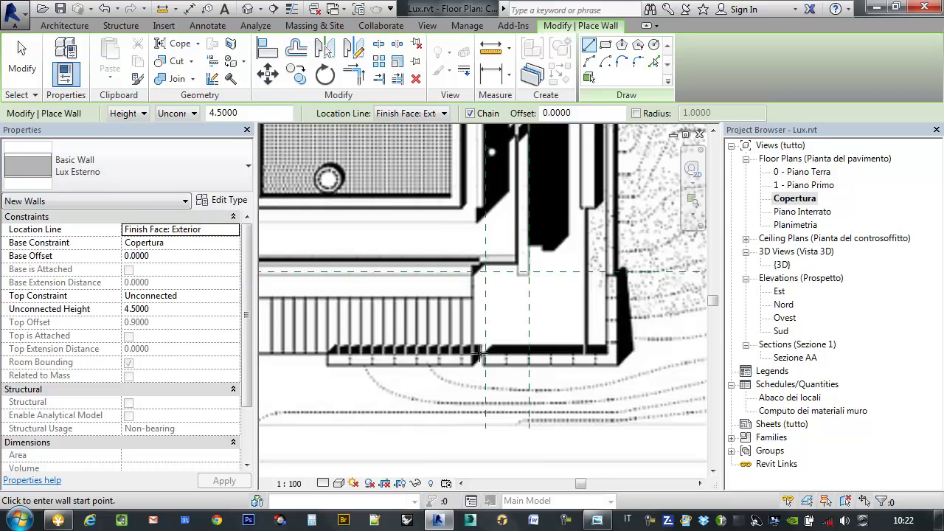
middle_drag(512, 376, 549, 373)
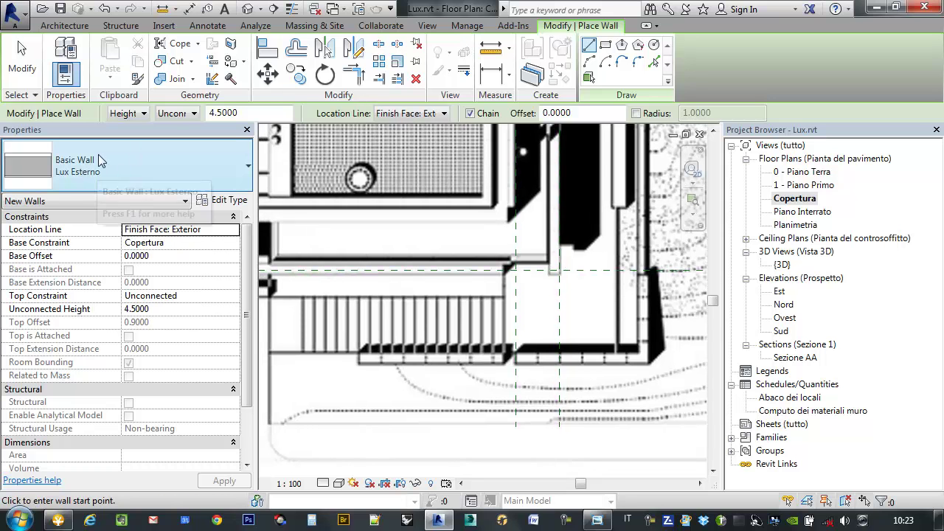
click(208, 201)
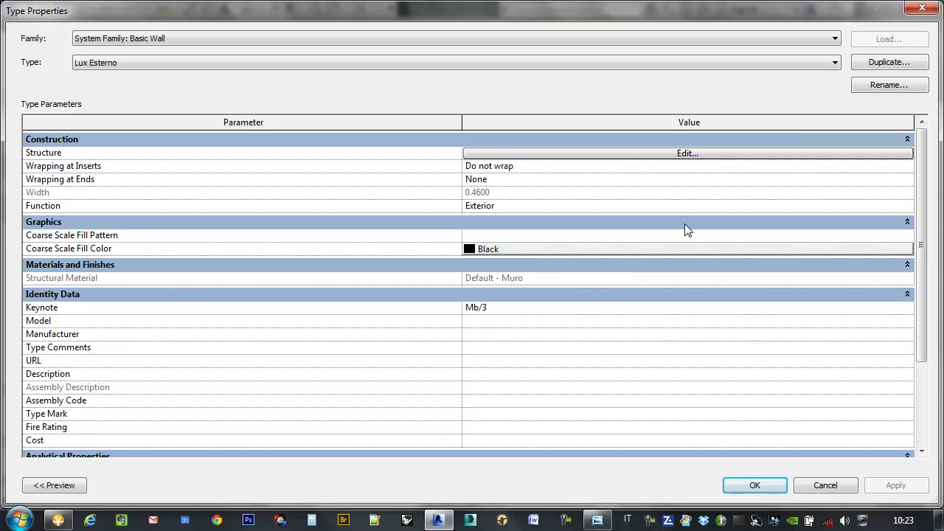
Duplicate the Lux Esterno basic wall type as a new type named Lux Sito.
click(886, 66)
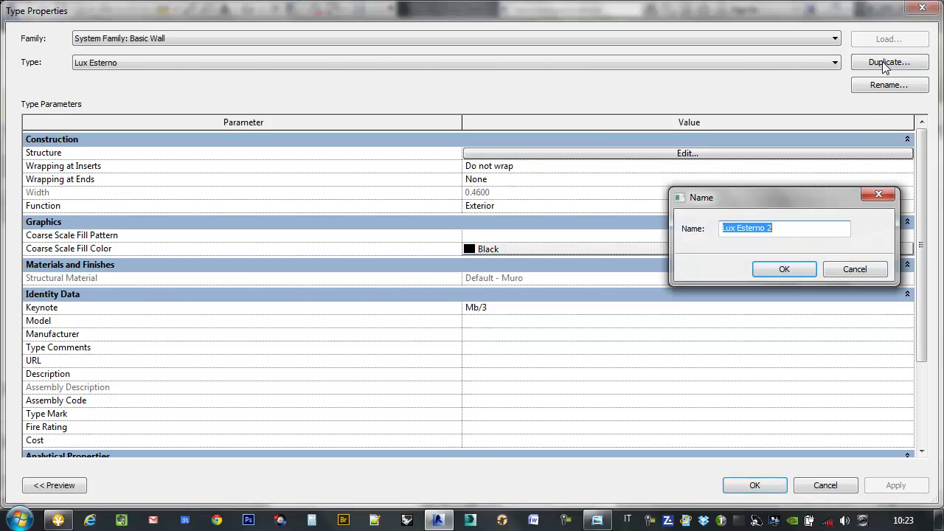
click(803, 227)
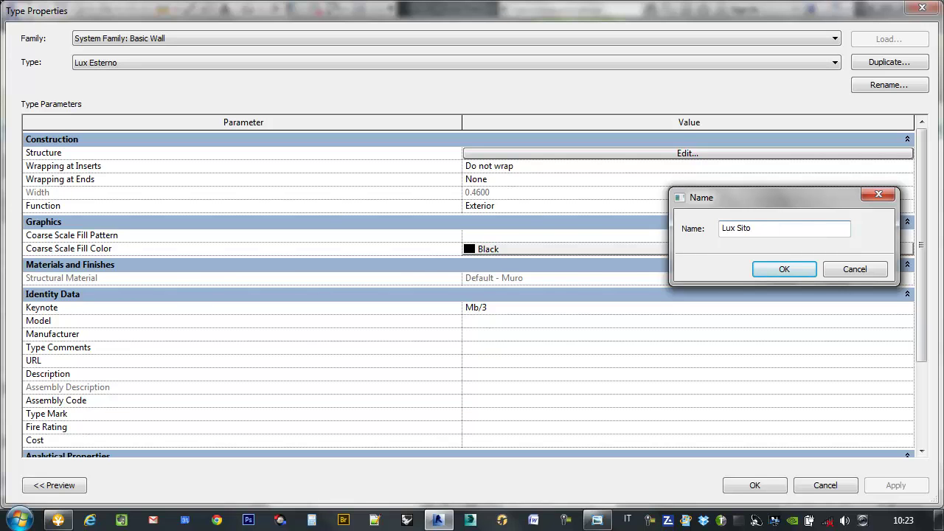
click(785, 270)
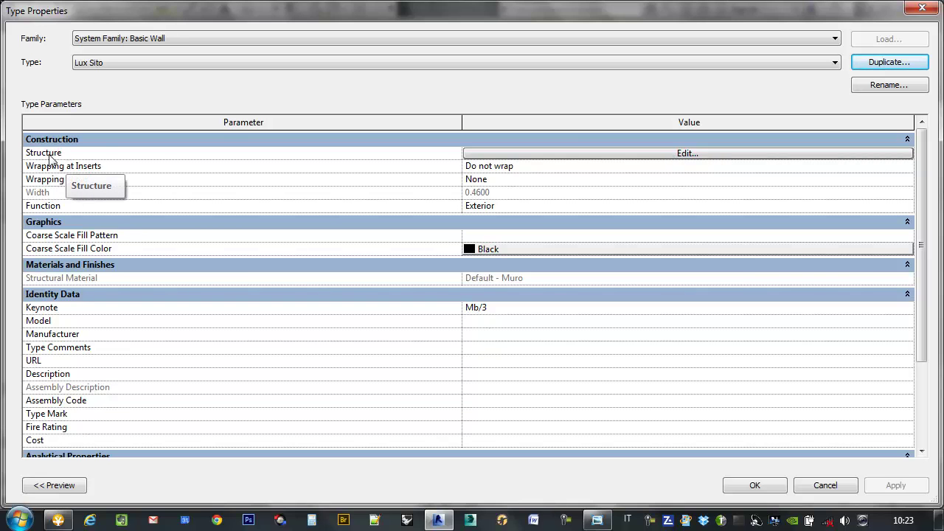
Set Lux Sito's interior finish layer (row 5) to 0.07, widening the wall type to 0.5100.
click(553, 158)
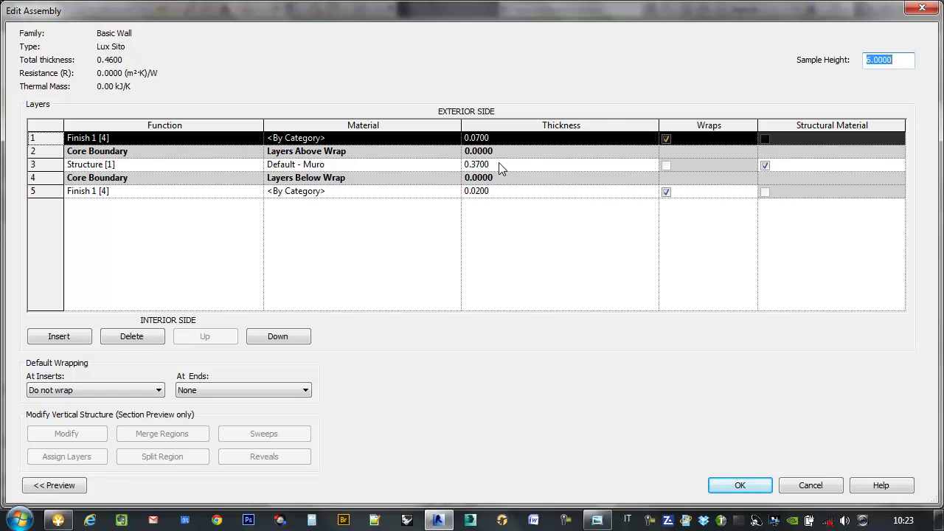
mouse_move(583, 11)
mouse_down()
mouse_move(553, 425)
mouse_move(561, 422)
mouse_move(568, 1)
mouse_up()
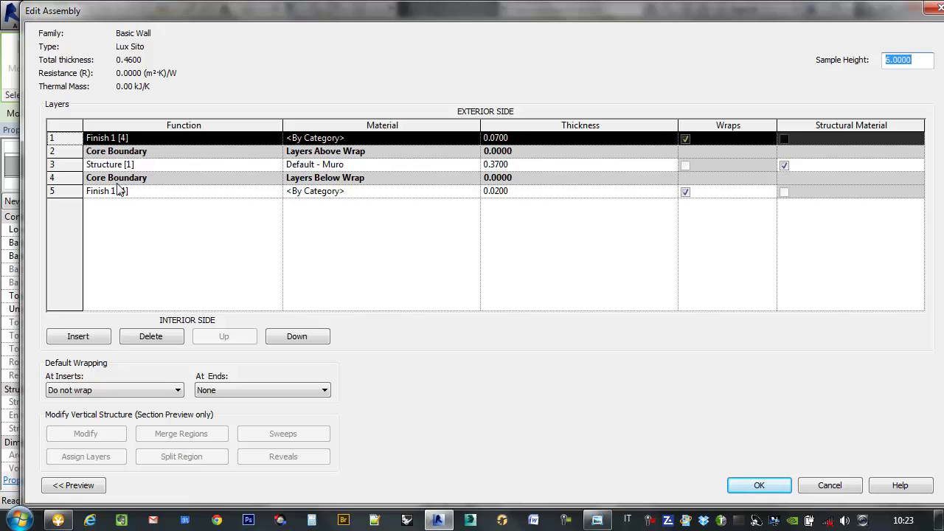
click(517, 192)
text(0.07)
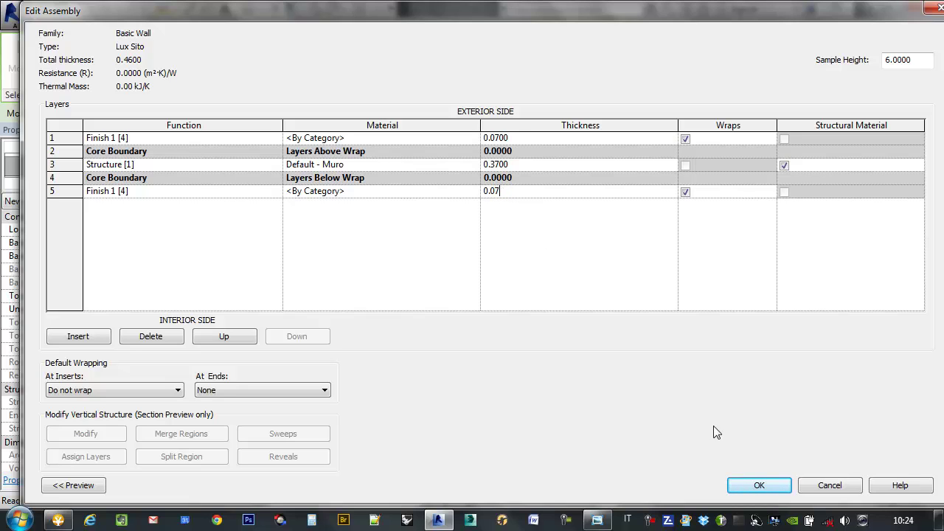
click(760, 487)
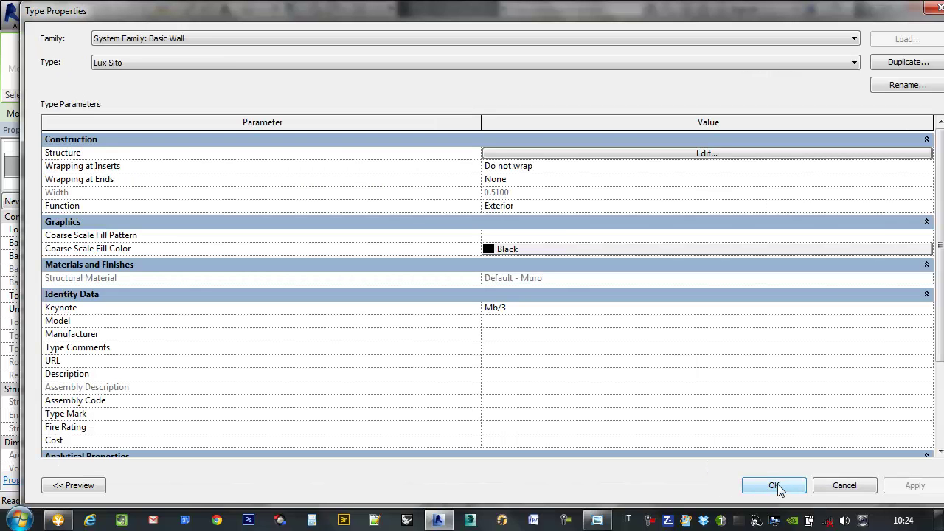
click(775, 486)
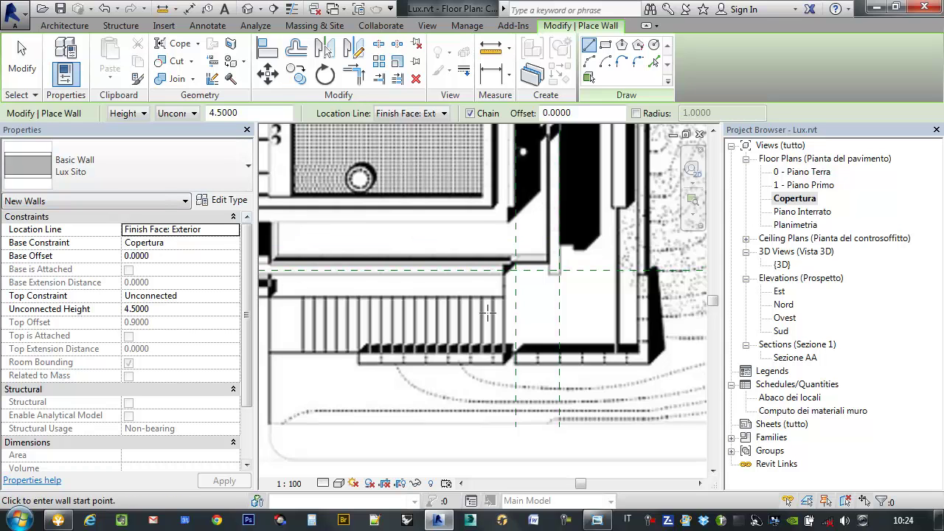
Draw the first Lux Sito wall from the stair end along the terrace's lower edge to its corner.
middle_drag(502, 328, 501, 290)
scroll(377, 310, up, 2)
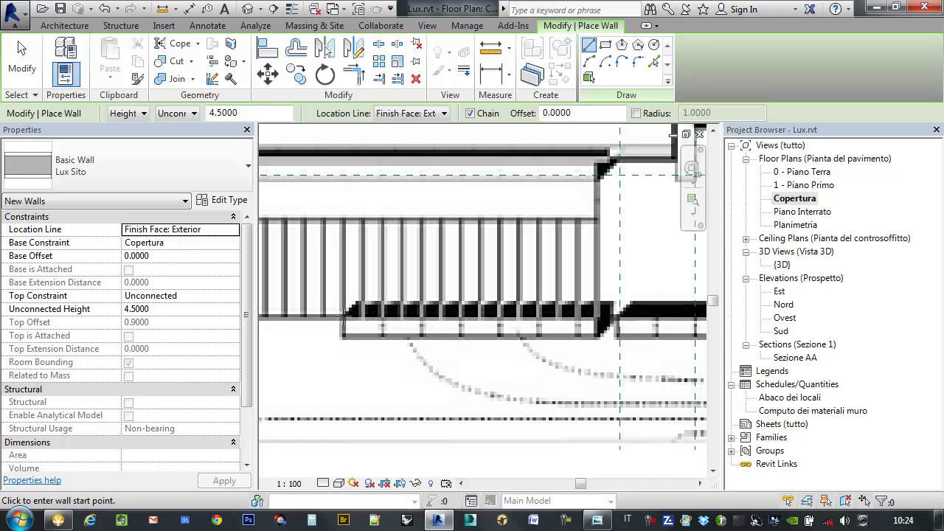
click(343, 318)
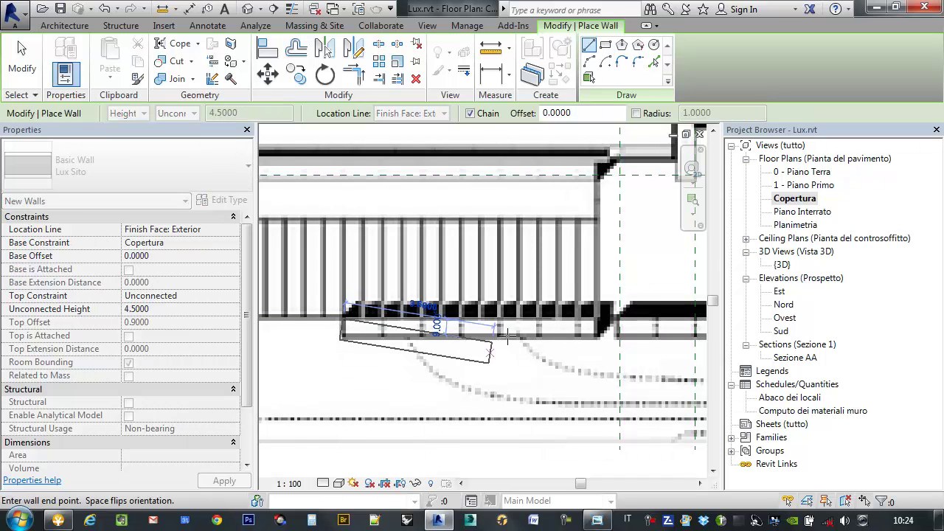
scroll(463, 315, down, 3)
scroll(472, 315, up, 3)
scroll(531, 315, up, 3)
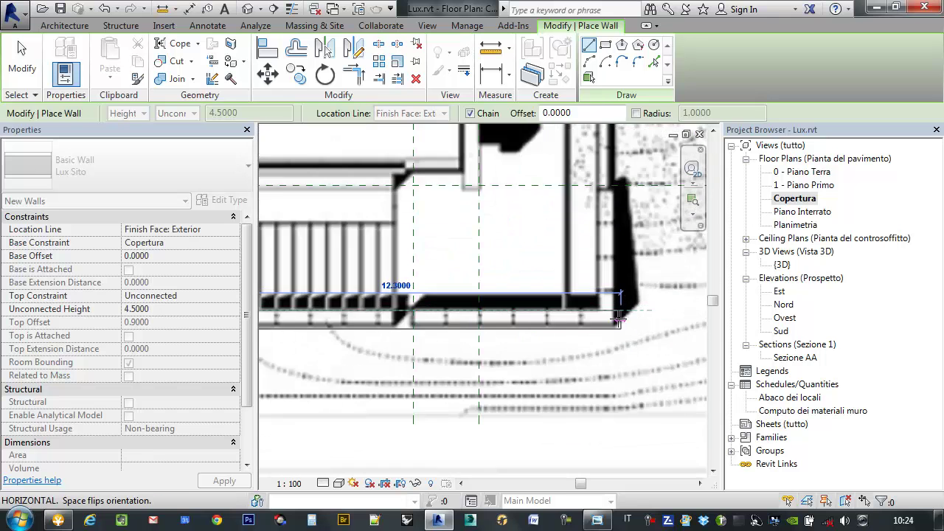
scroll(575, 316, up, 3)
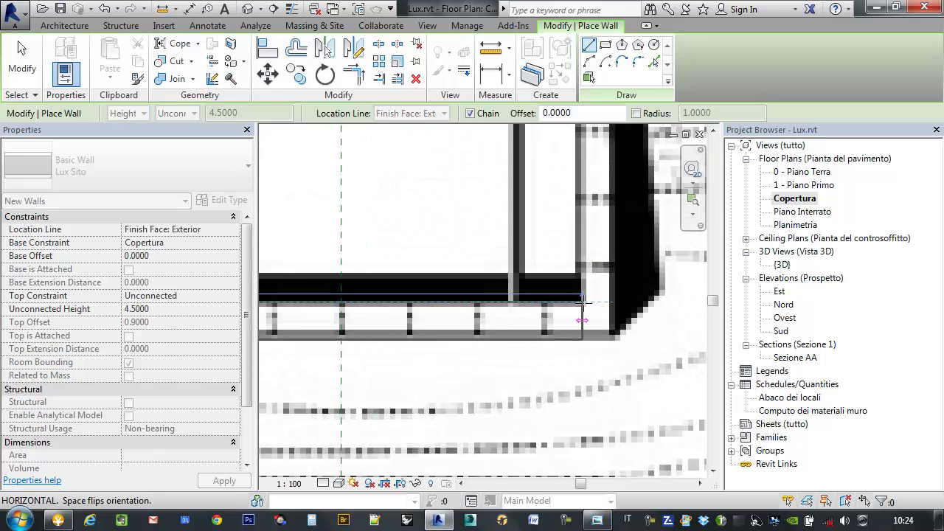
click(582, 301)
Continue the wall up the terrace's right side to the reference plane, then stop drawing.
scroll(582, 165, down, 1)
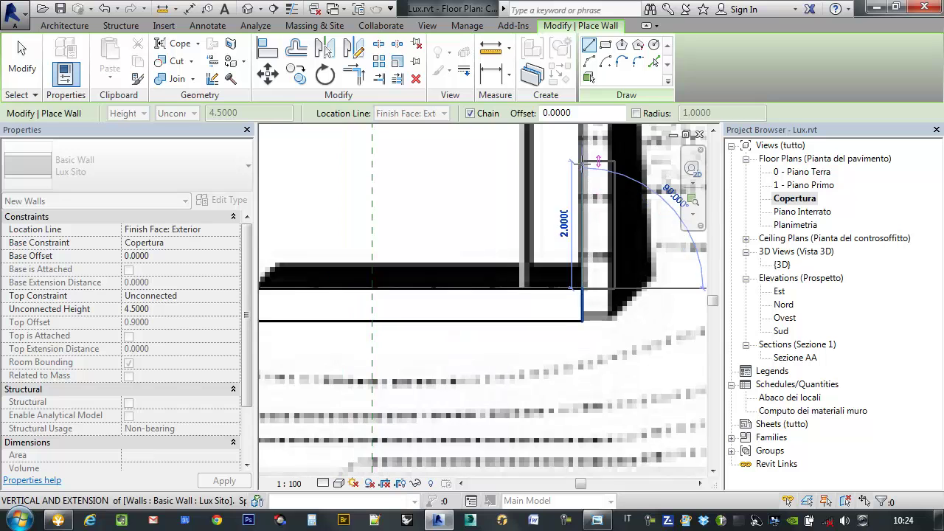
scroll(582, 165, up, 2)
scroll(560, 324, down, 1)
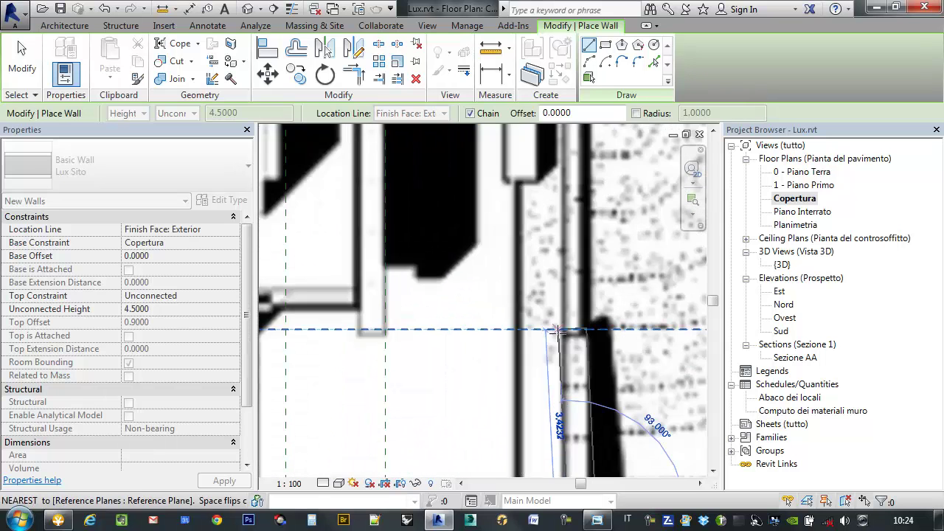
scroll(559, 332, up, 1)
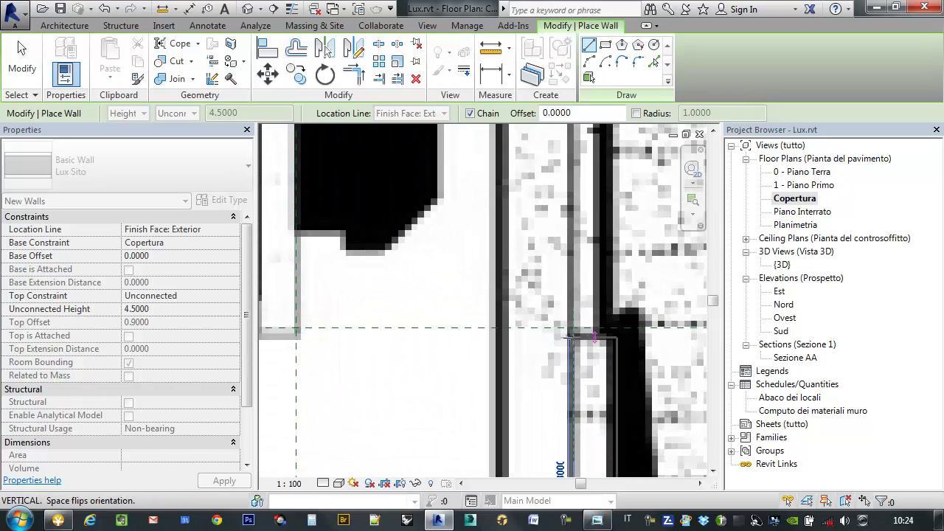
click(561, 399)
scroll(613, 281, down, 2)
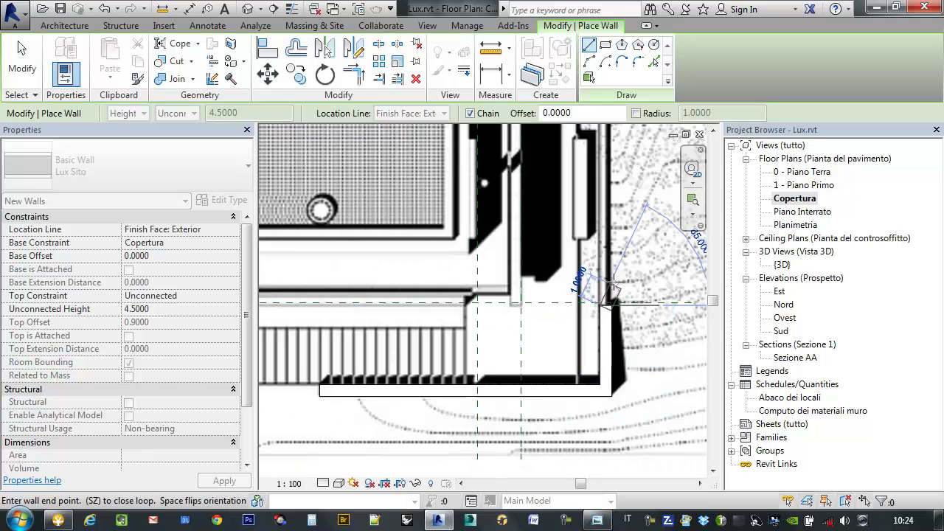
key(Escape)
Bring up the house reference photos in Windows Photo Viewer.
scroll(569, 361, down, 2)
scroll(569, 361, up, 1)
scroll(550, 386, up, 2)
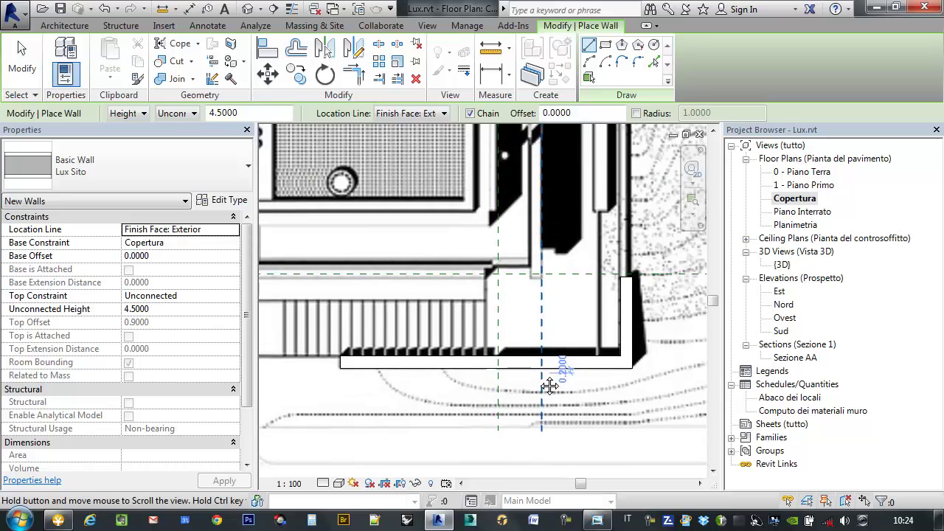
scroll(484, 413, down, 2)
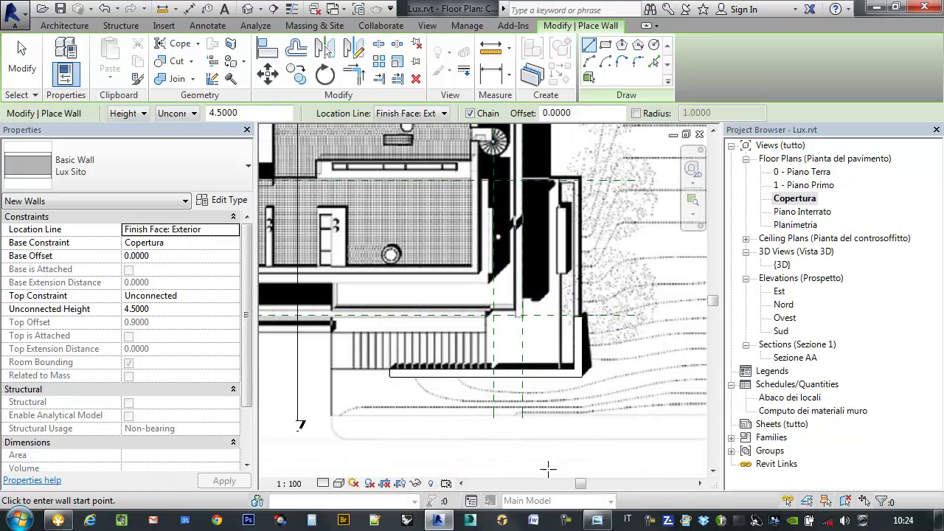
click(597, 520)
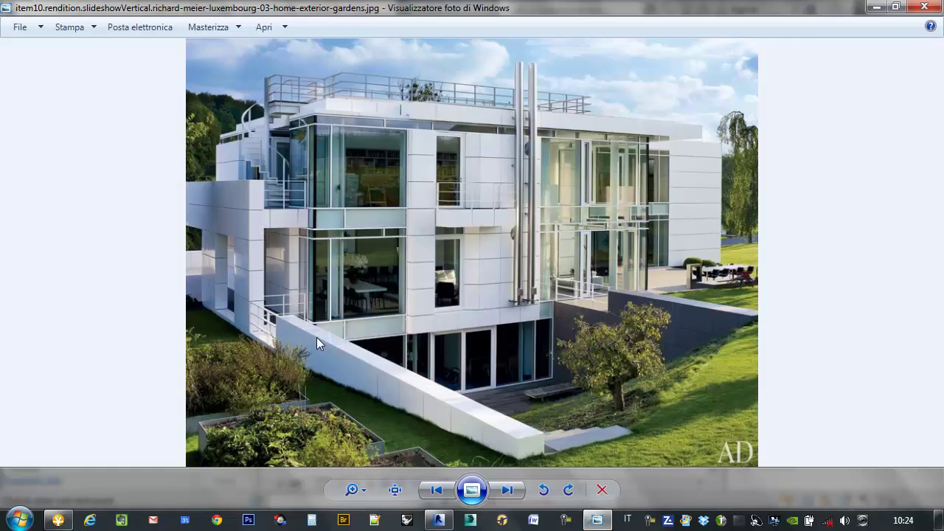
Browse the house reference photos and zoom into RH2127-00501.jpg showing the long white terrace wall.
click(447, 490)
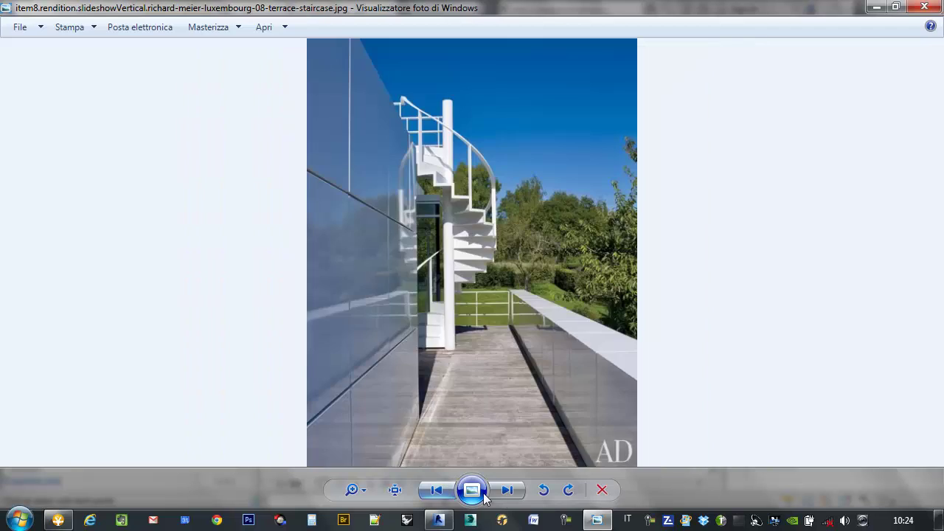
click(508, 492)
click(507, 492)
scroll(202, 311, up, 3)
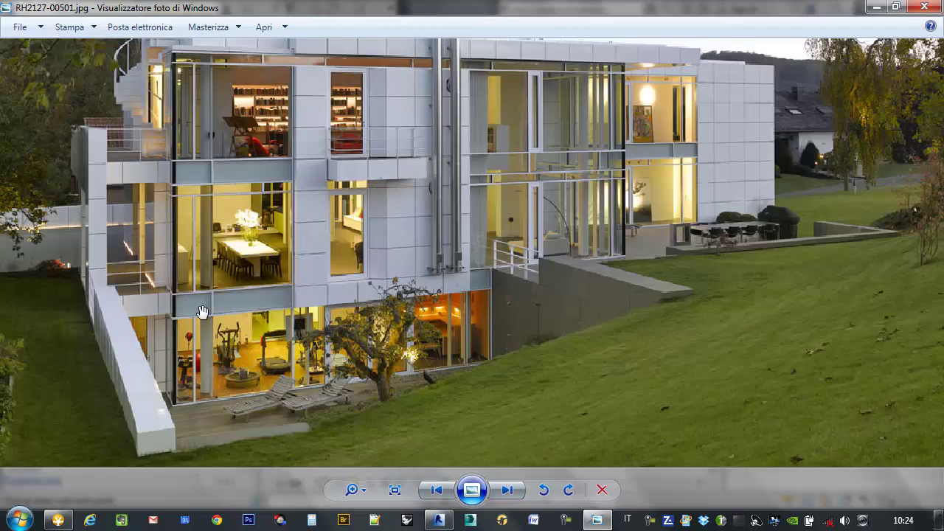
scroll(202, 311, down, 1)
scroll(18, 273, up, 2)
scroll(27, 253, up, 2)
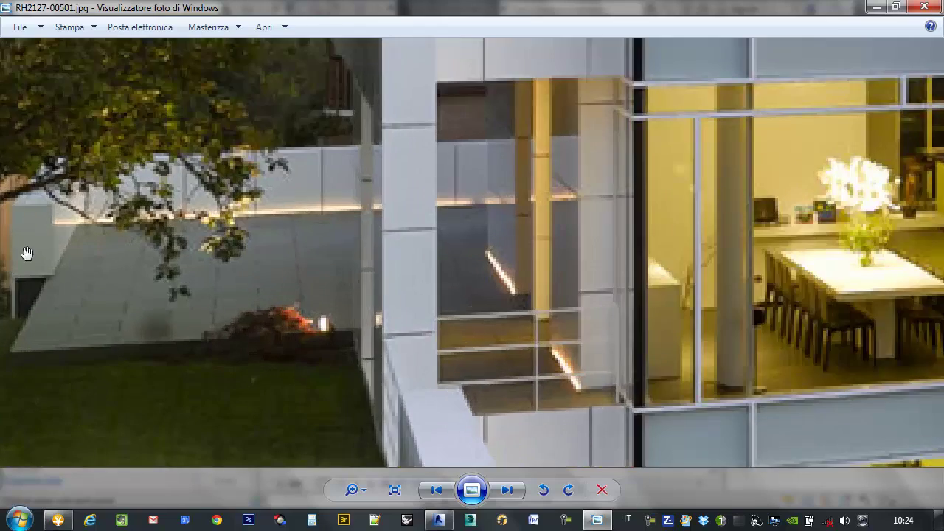
scroll(55, 254, down, 2)
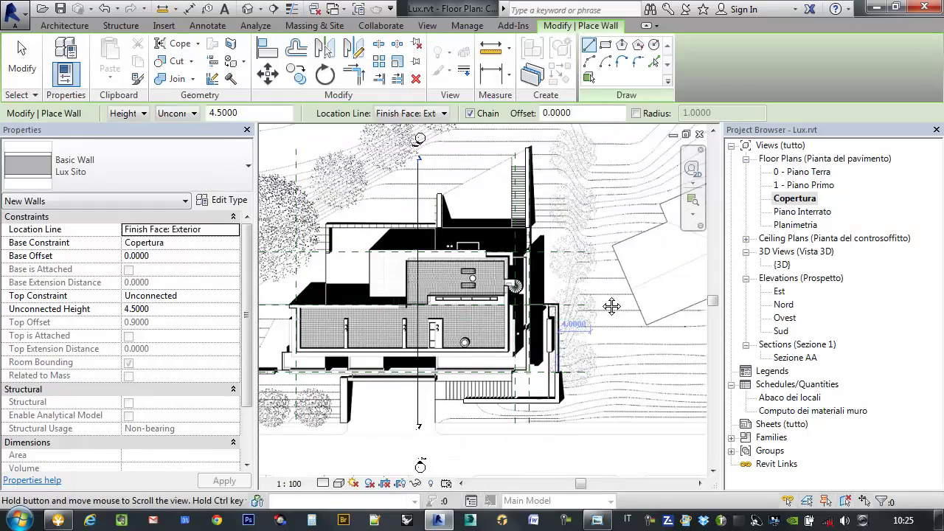
End the wall tool, select both Lux Sito terrace walls, and bring up the reference photos.
key(Escape)
scroll(611, 307, up, 3)
click(610, 331)
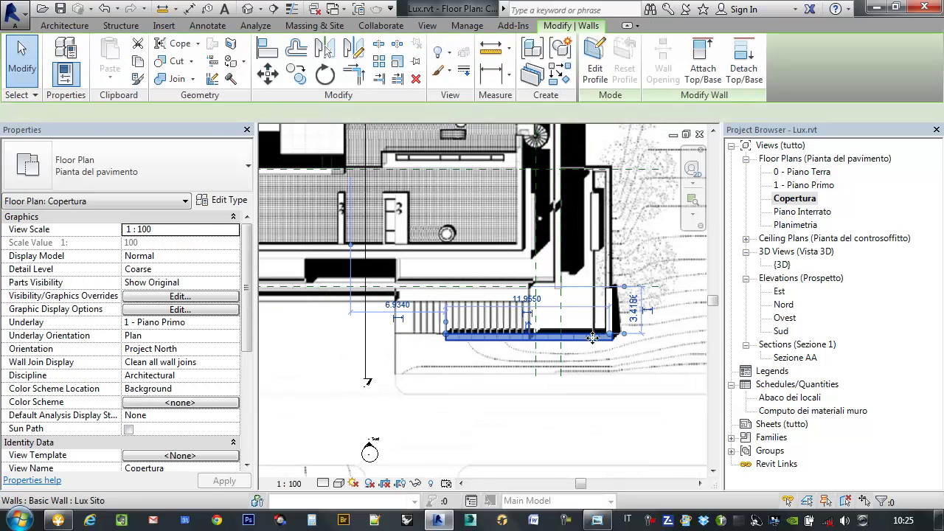
ctrl+click(610, 299)
middle_drag(610, 298, 528, 284)
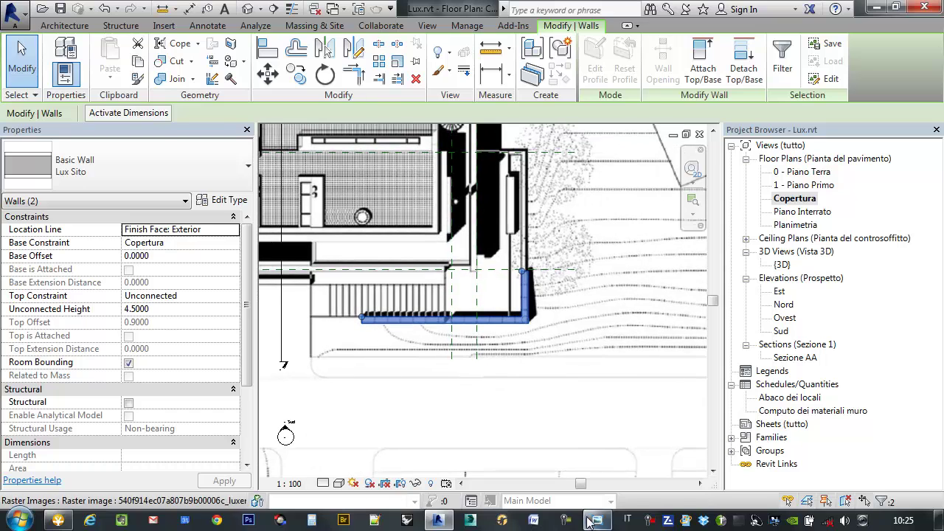
click(457, 474)
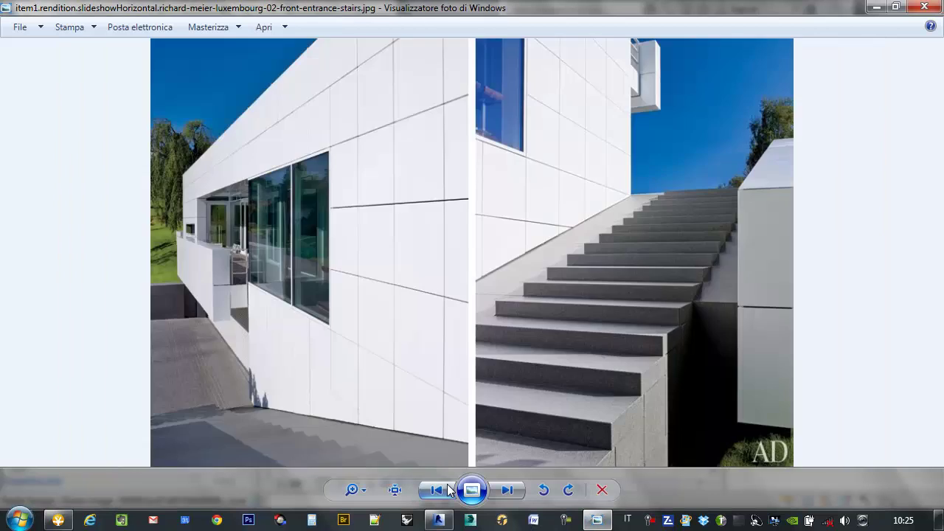
Browse back and forth through the house reference images to the exterior house photo.
click(448, 489)
click(448, 490)
click(447, 490)
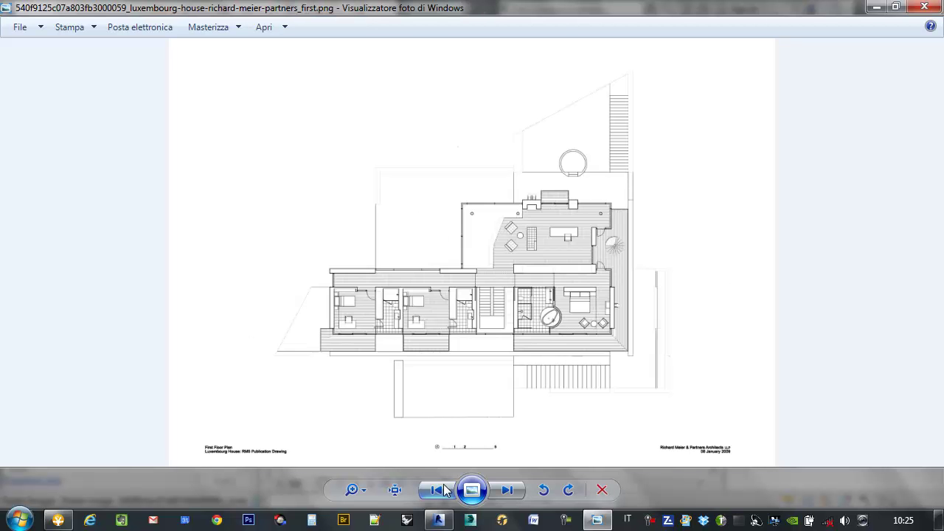
click(507, 491)
click(507, 492)
click(507, 491)
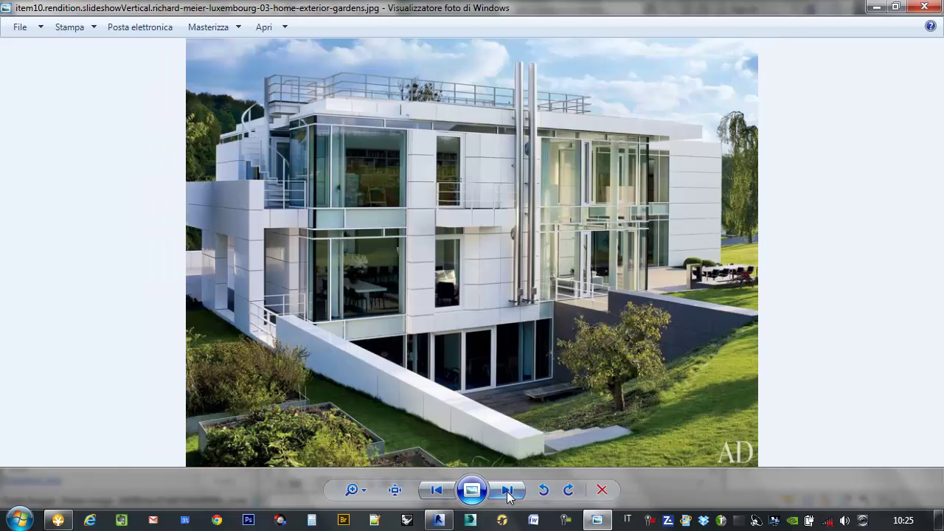
click(507, 491)
click(507, 491)
click(507, 491)
click(507, 491)
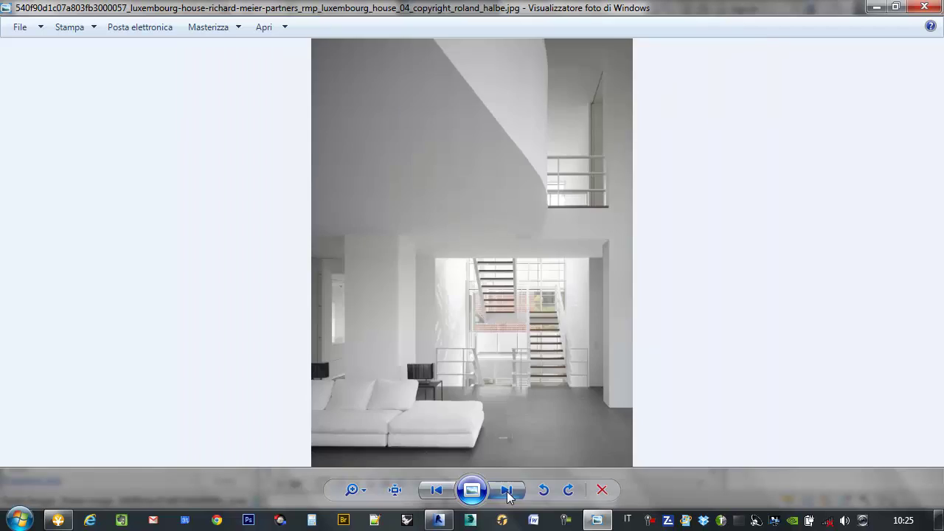
click(507, 491)
click(506, 493)
click(443, 493)
click(443, 493)
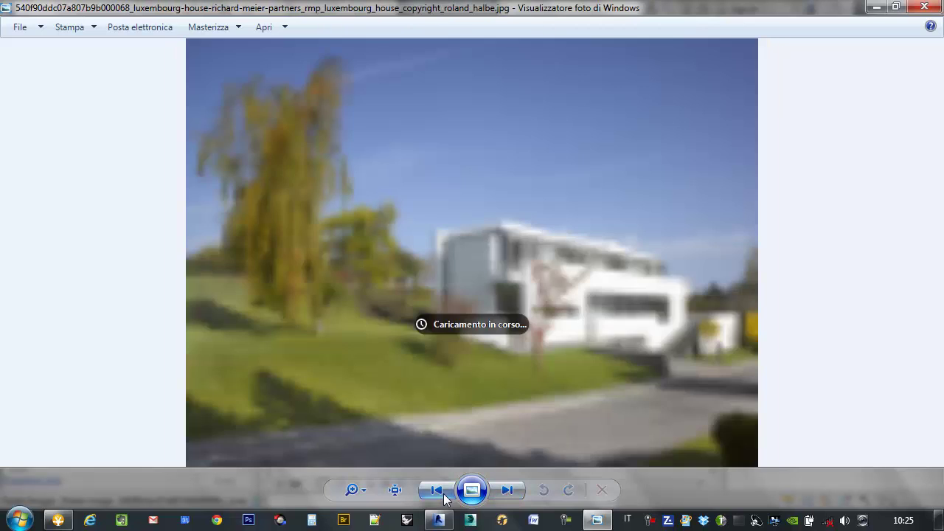
Zoom into the exterior photo, then minimize the photo viewer to return to Revit.
scroll(616, 372, up, 3)
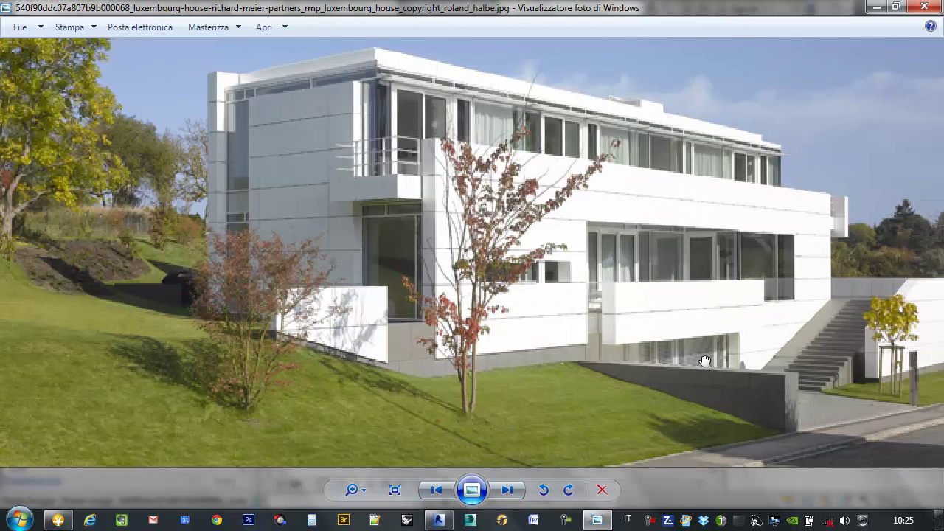
scroll(831, 347, up, 3)
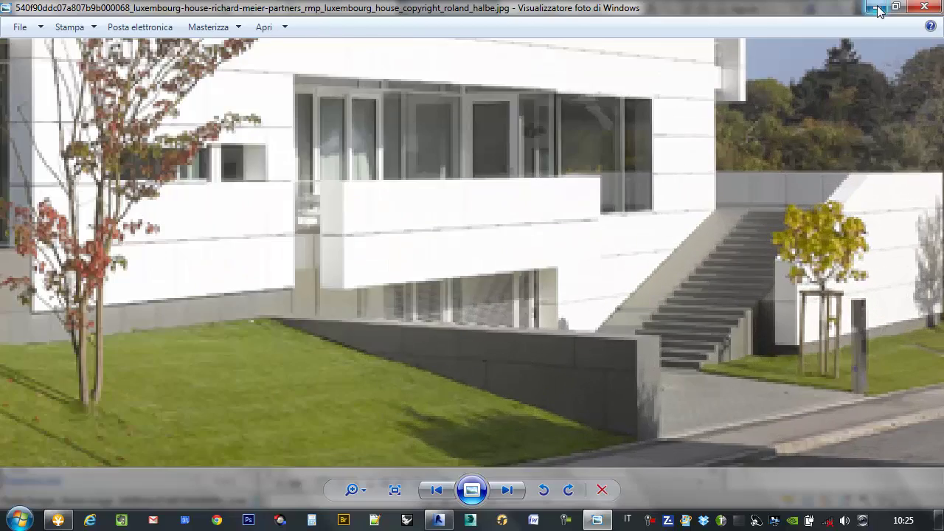
click(876, 8)
Open the Sud elevation and fit the whole building in view.
double_click(781, 331)
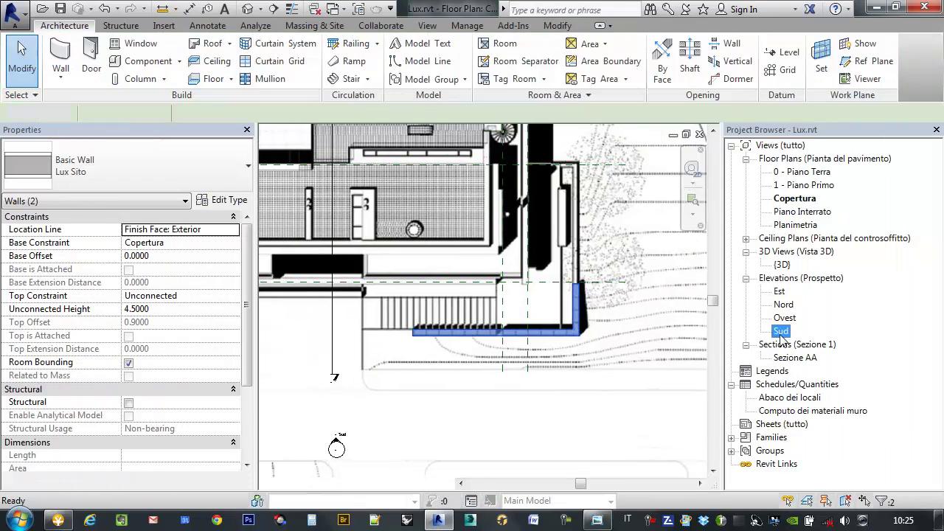
scroll(429, 353, down, 3)
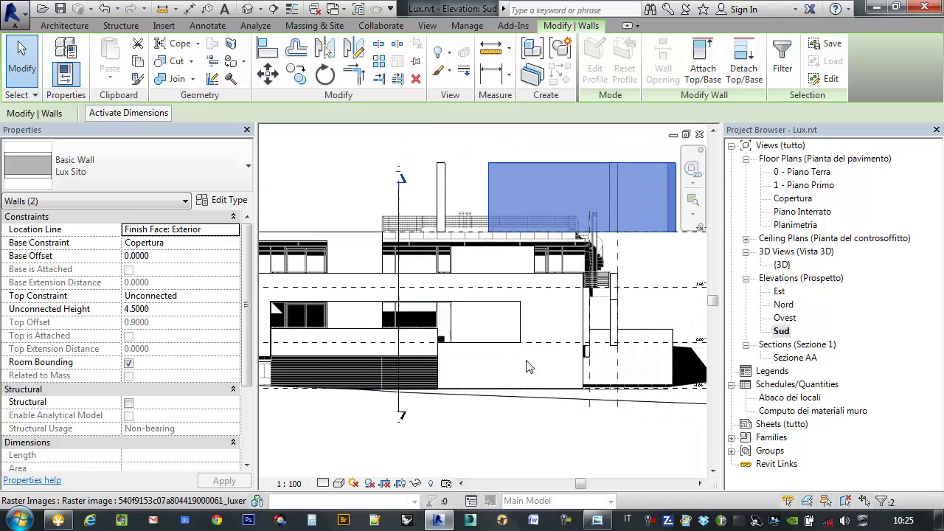
mouse_move(442, 346)
middle_down()
mouse_move(630, 311)
mouse_move(586, 295)
middle_up()
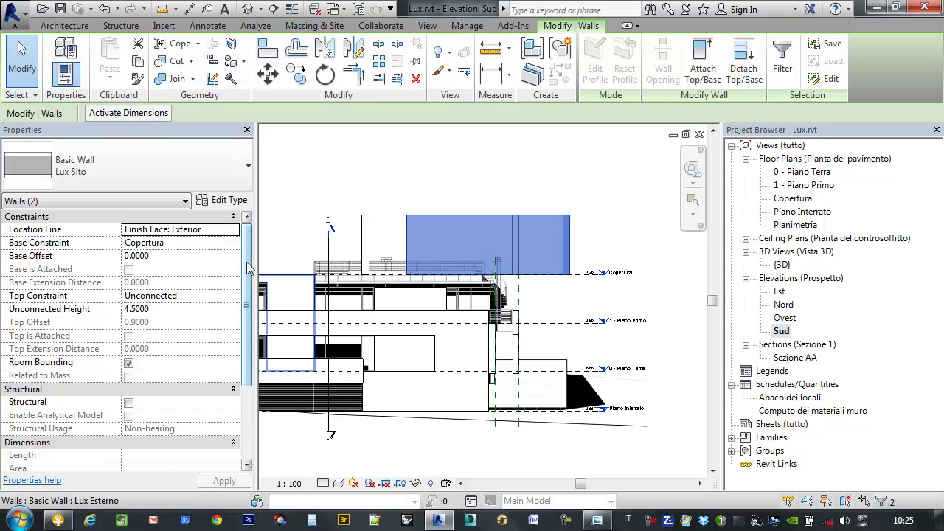
Set the two Lux Sito walls' Base Constraint to Piano Interrato and apply.
click(211, 243)
click(233, 243)
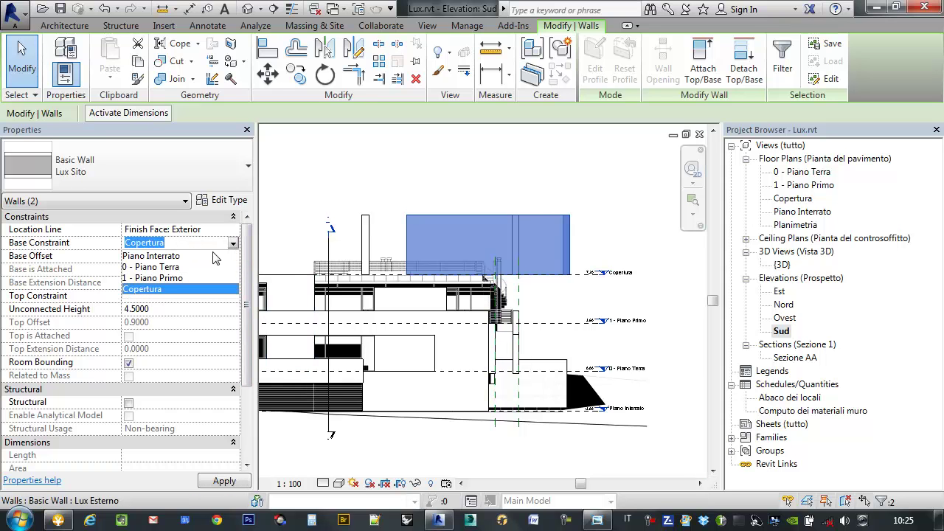
click(192, 257)
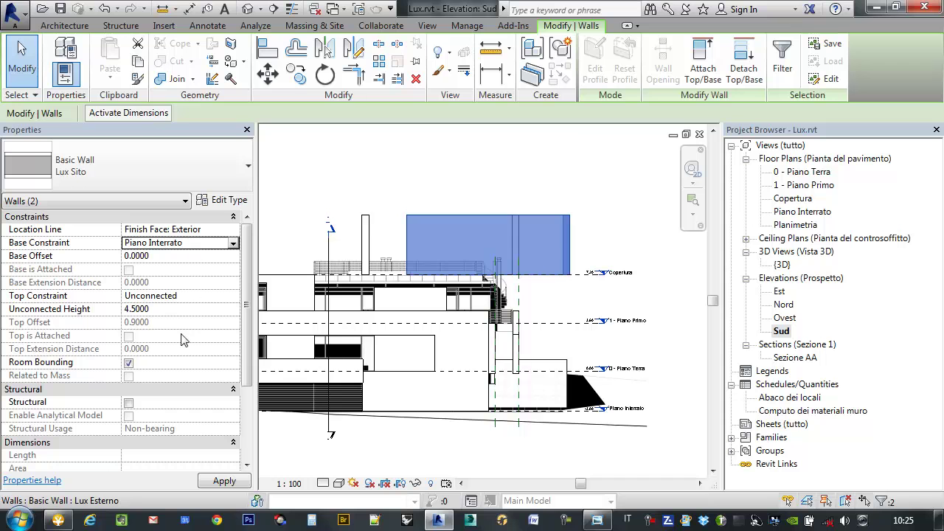
click(224, 482)
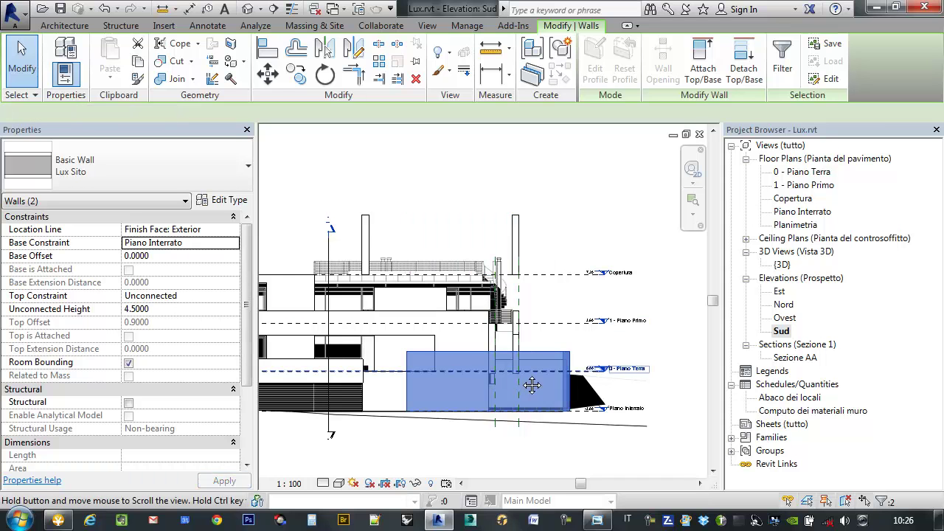
middle_drag(411, 384, 423, 340)
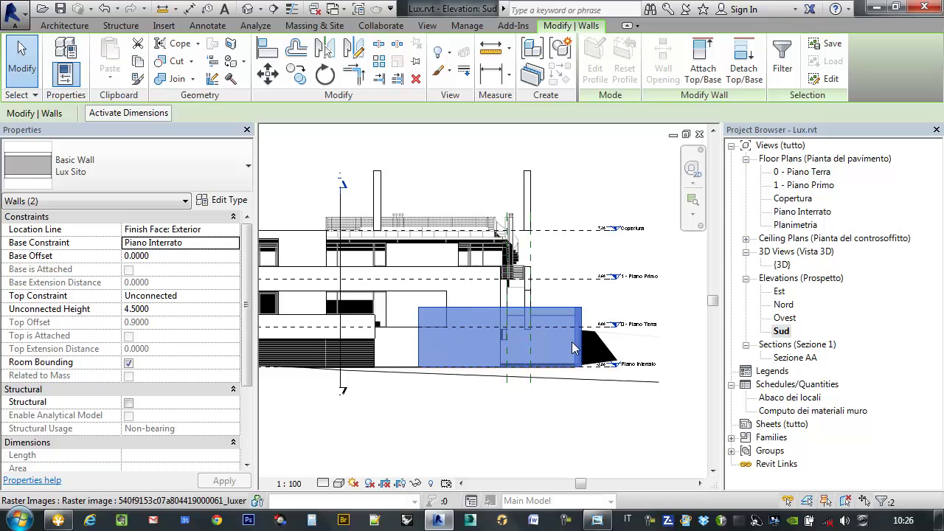
scroll(513, 332, up, 2)
scroll(514, 332, up, 1)
scroll(589, 277, down, 2)
scroll(588, 276, down, 1)
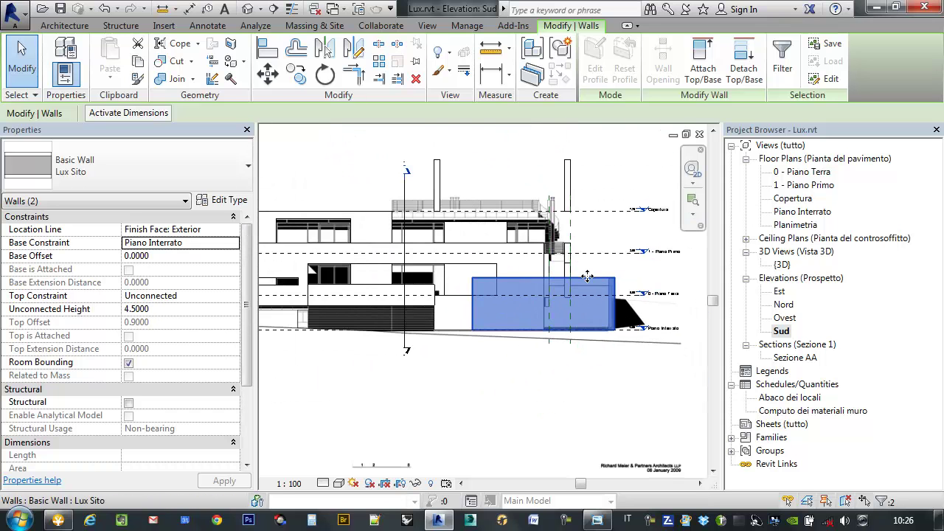
scroll(574, 276, up, 2)
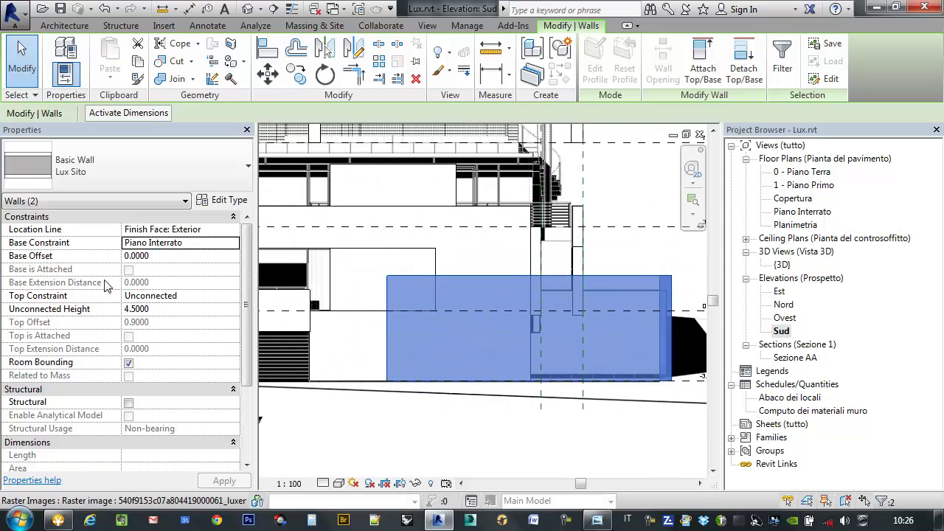
scroll(503, 319, down, 1)
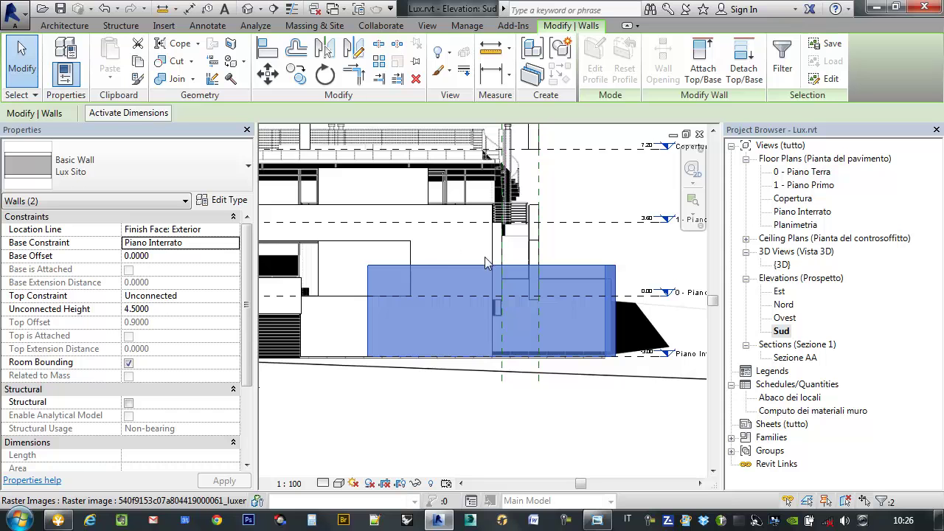
Switch the Sud elevation's visual style to Wireframe.
click(339, 484)
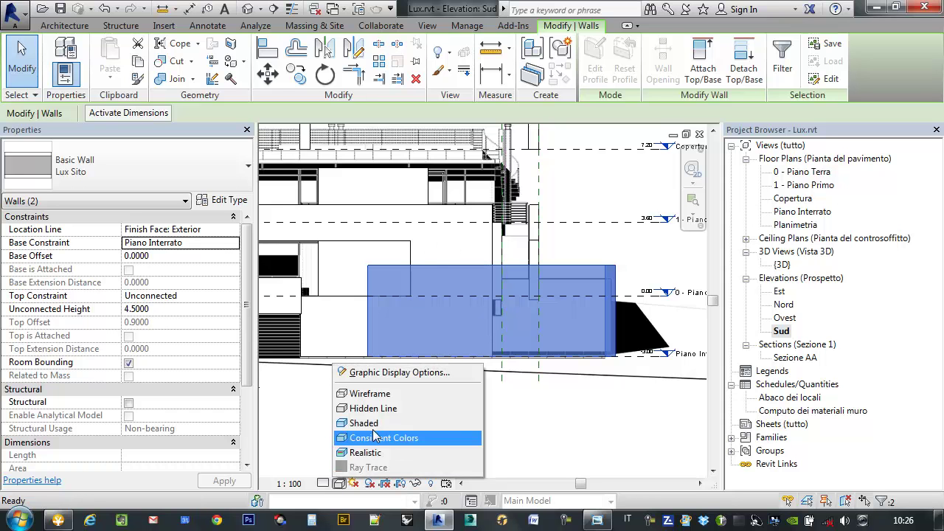
click(402, 393)
scroll(506, 258, up, 1)
scroll(506, 258, up, 1)
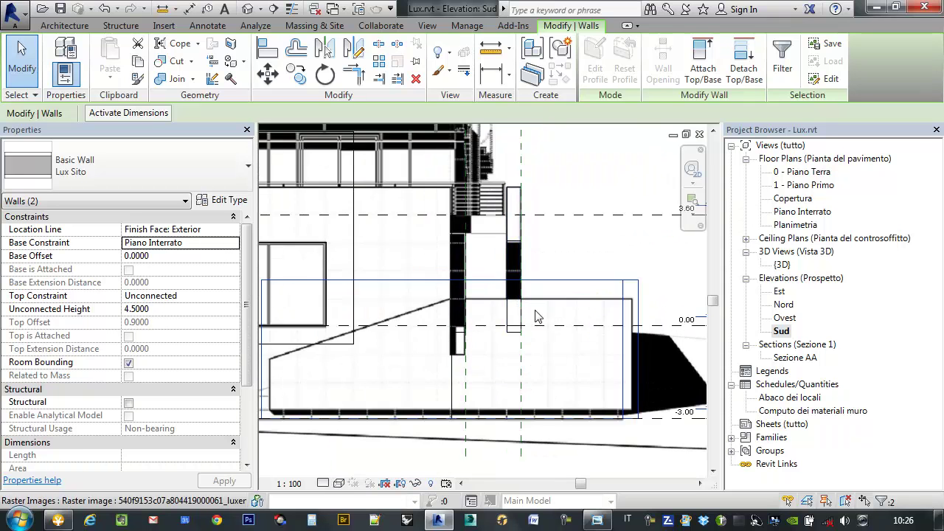
scroll(506, 258, up, 1)
Select one Lux Sito wall and lower its top to a 3.90 height.
click(589, 272)
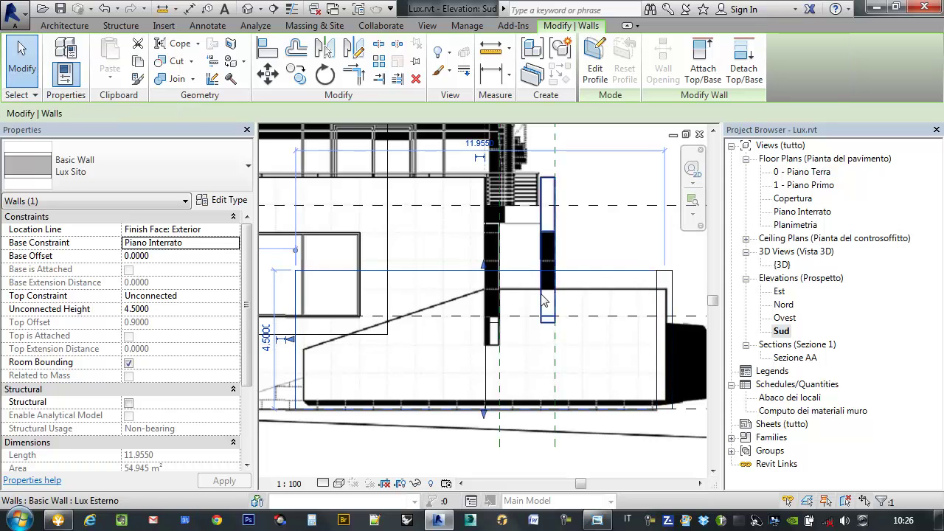
middle_drag(522, 301, 549, 280)
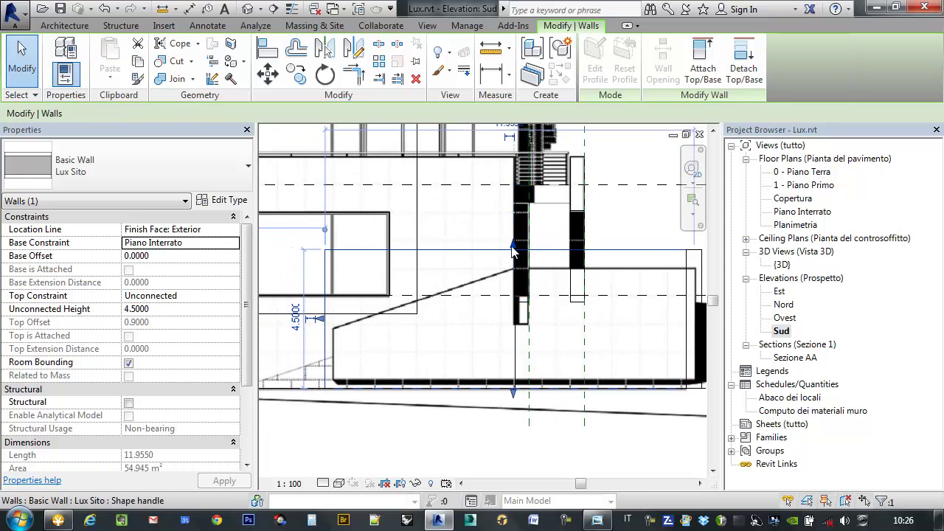
drag(515, 256, 509, 273)
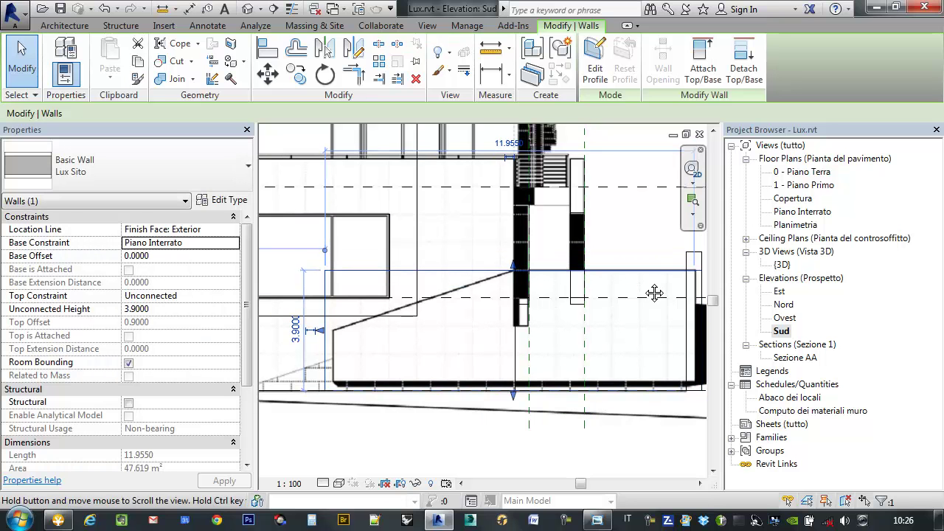
scroll(311, 339, up, 2)
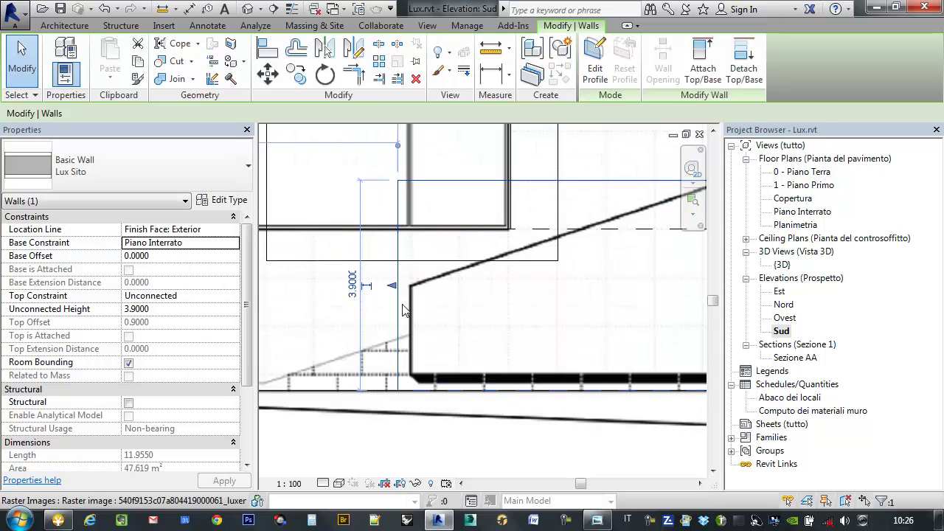
scroll(391, 292, up, 2)
Shorten the long Lux Sito wall to 11.70 length.
drag(393, 286, 353, 288)
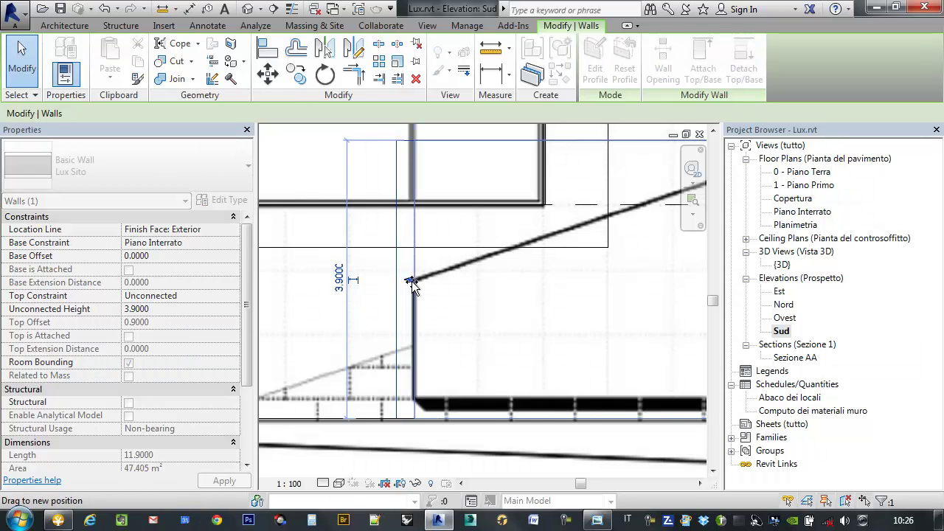
scroll(390, 326, down, 2)
middle_drag(391, 327, 318, 349)
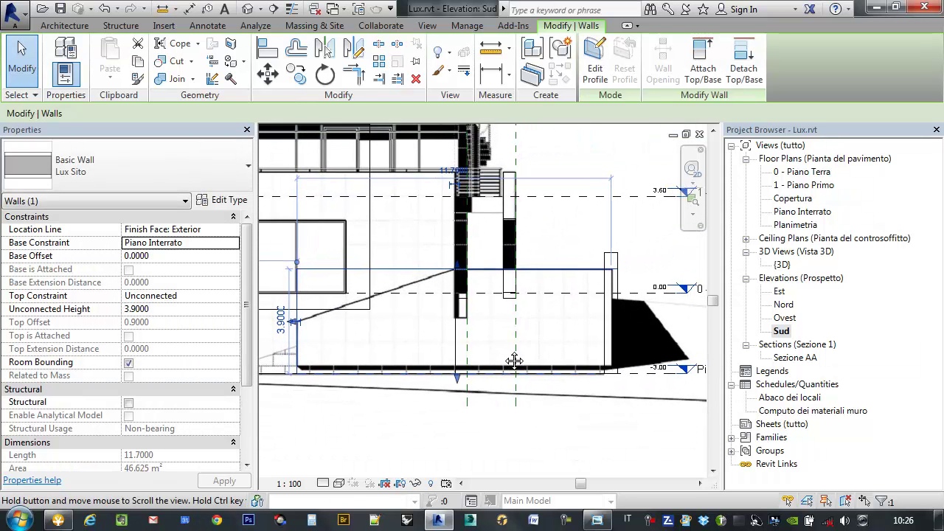
scroll(634, 275, up, 2)
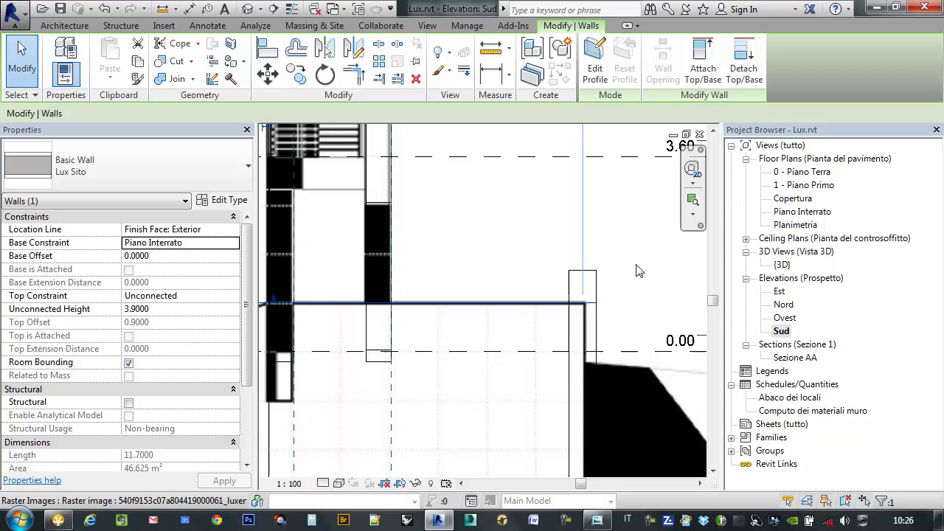
Lower the short right-end wall's top to 3.90 height and raise its base near the pier.
click(588, 272)
drag(588, 272, 583, 305)
scroll(594, 305, down, 3)
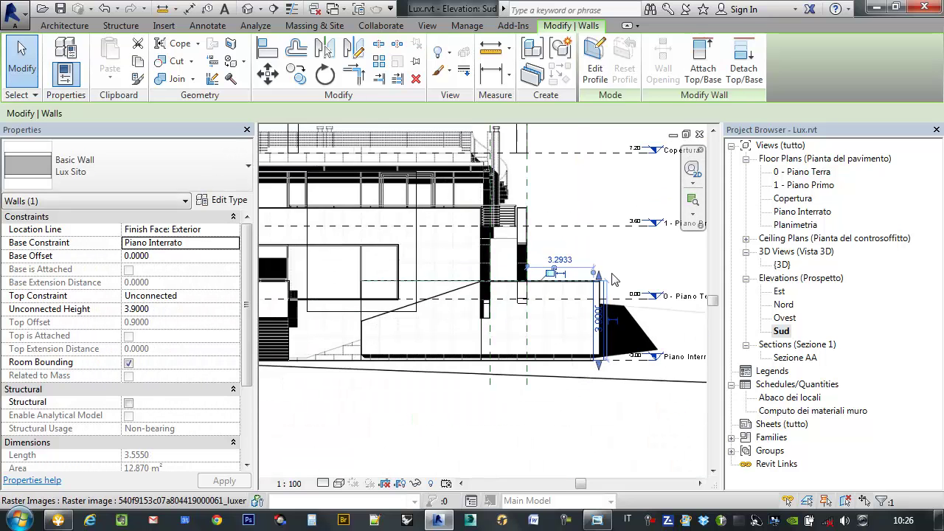
scroll(604, 306, up, 2)
scroll(627, 294, up, 1)
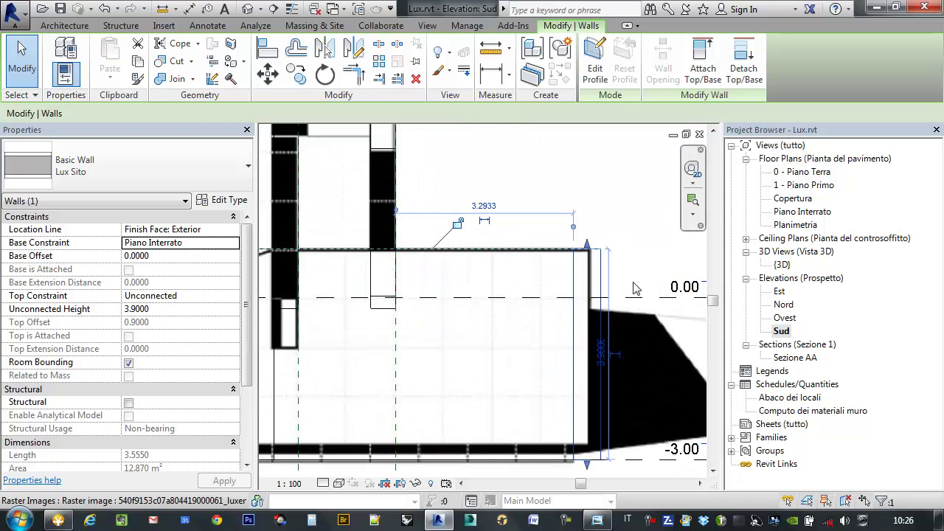
scroll(413, 251, down, 3)
middle_drag(418, 305, 532, 318)
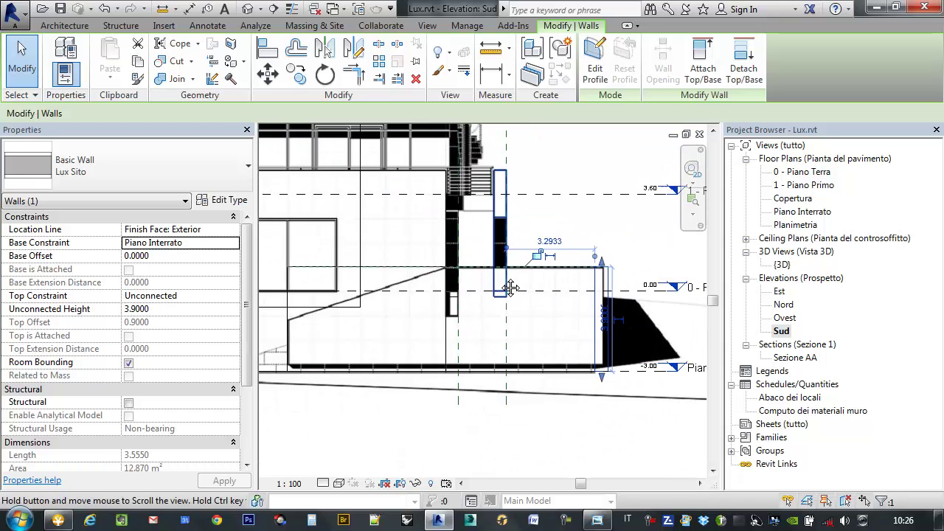
mouse_move(624, 369)
mouse_down()
mouse_move(633, 346)
mouse_move(633, 364)
mouse_up()
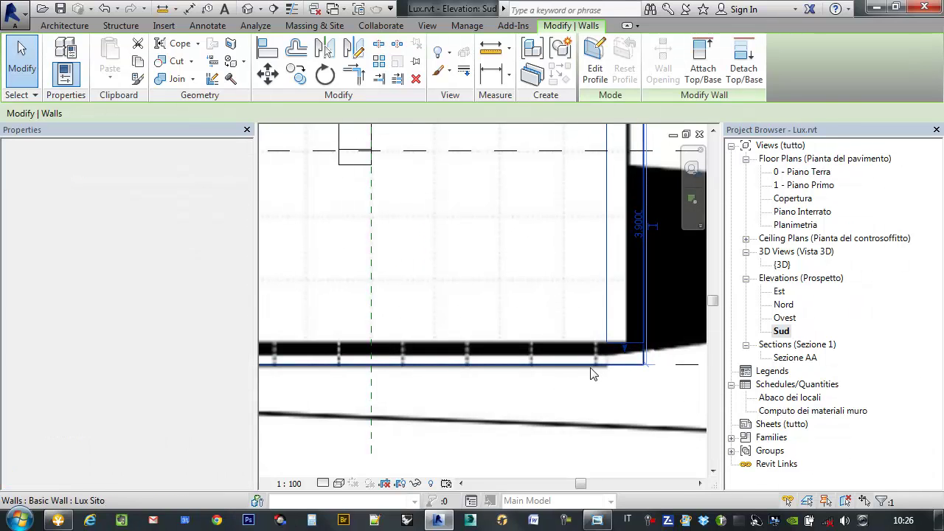
Raise the long wall's base to a 0.2746 base offset, leaving it 3.6254 high.
scroll(590, 369, down, 3)
drag(407, 363, 411, 359)
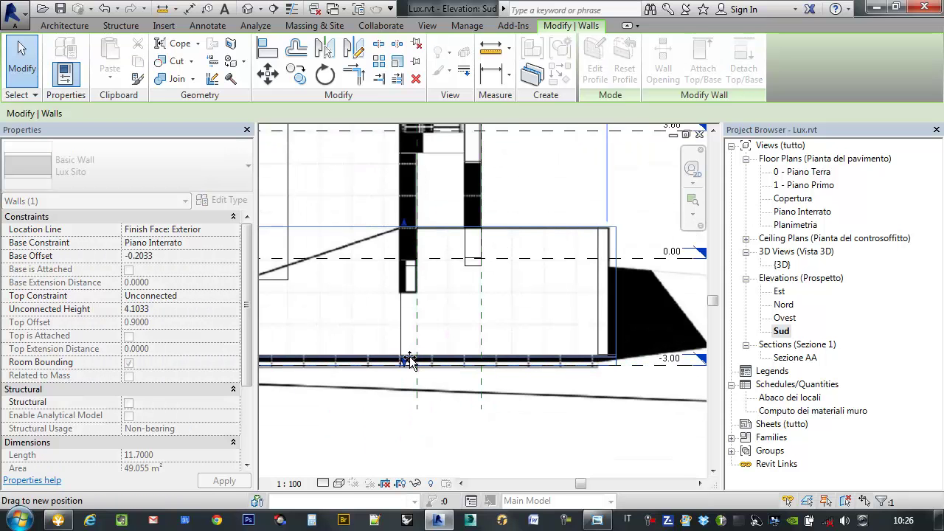
drag(415, 359, 414, 343)
scroll(583, 354, up, 2)
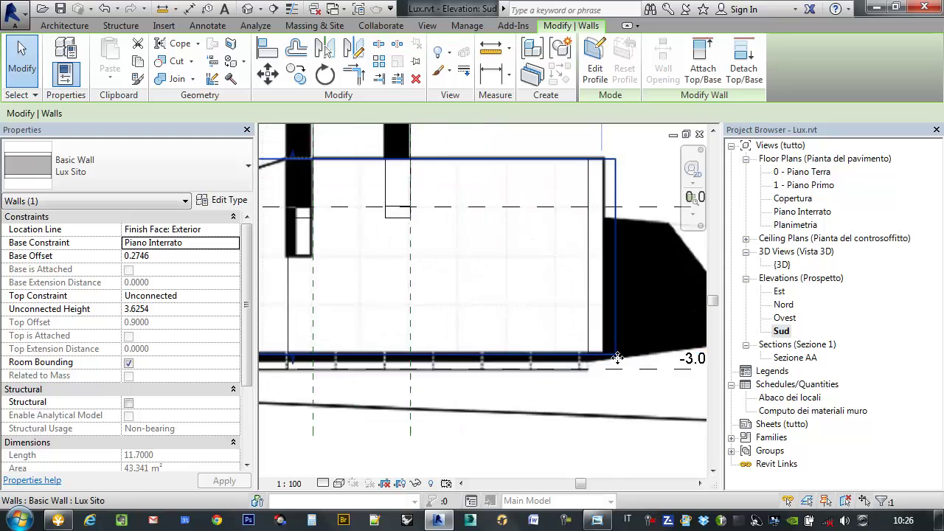
scroll(583, 354, up, 2)
scroll(561, 347, up, 2)
Select the short vertical wall at right and pan to its corner and right end.
click(561, 342)
scroll(561, 382, down, 2)
scroll(560, 383, down, 2)
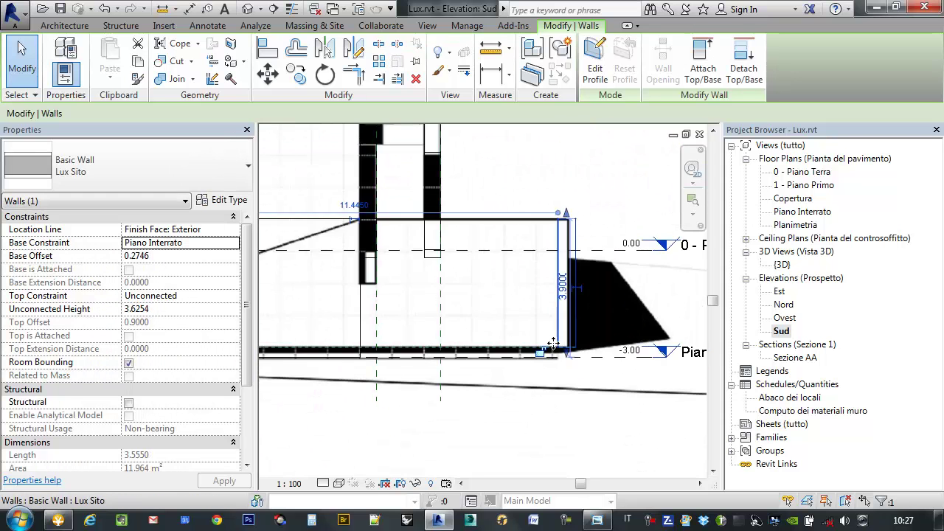
scroll(564, 387, down, 1)
middle_drag(568, 394, 476, 376)
scroll(516, 354, up, 2)
scroll(546, 310, up, 2)
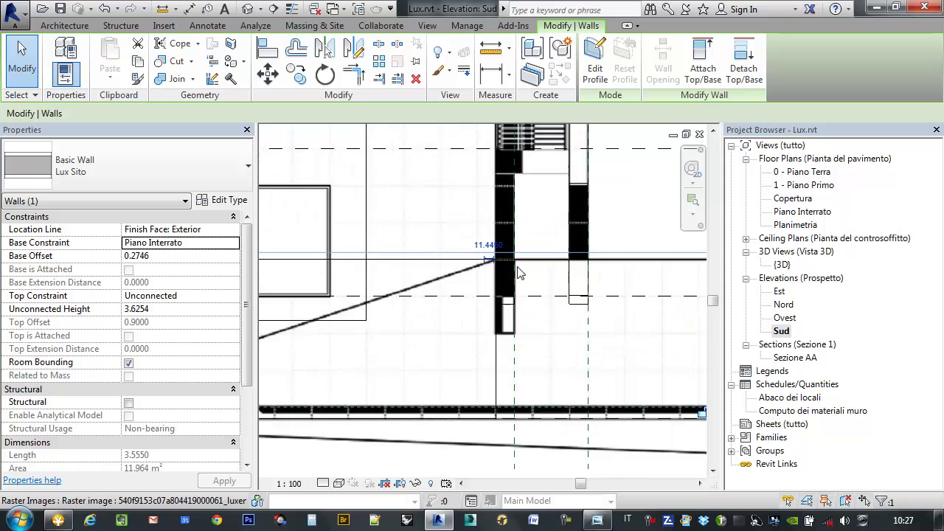
scroll(497, 279, up, 2)
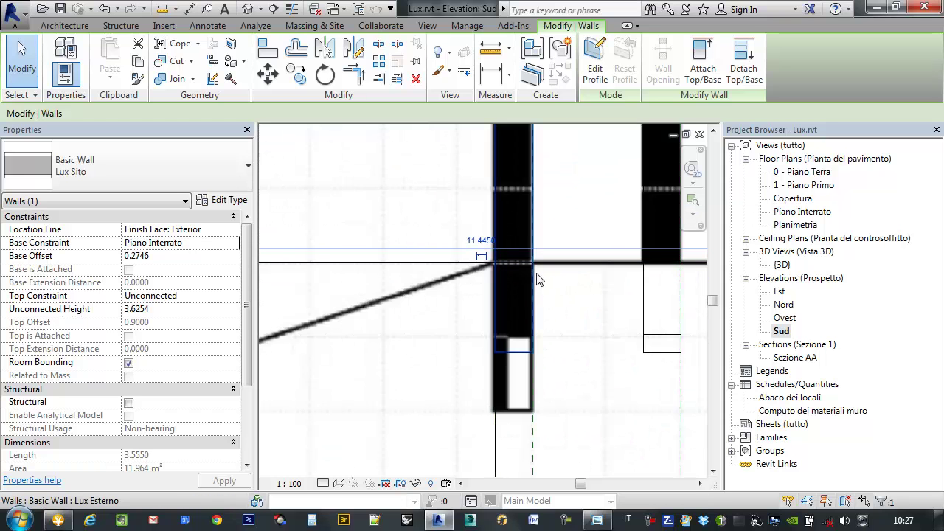
scroll(502, 269, down, 2)
mouse_move(527, 277)
middle_down()
mouse_move(570, 289)
mouse_move(552, 272)
middle_up()
scroll(552, 272, down, 1)
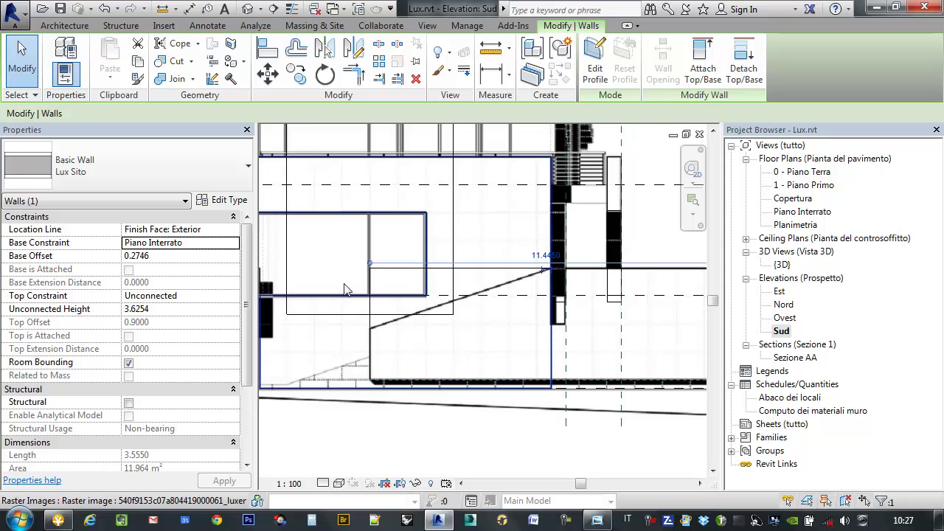
middle_drag(595, 266, 559, 257)
click(595, 59)
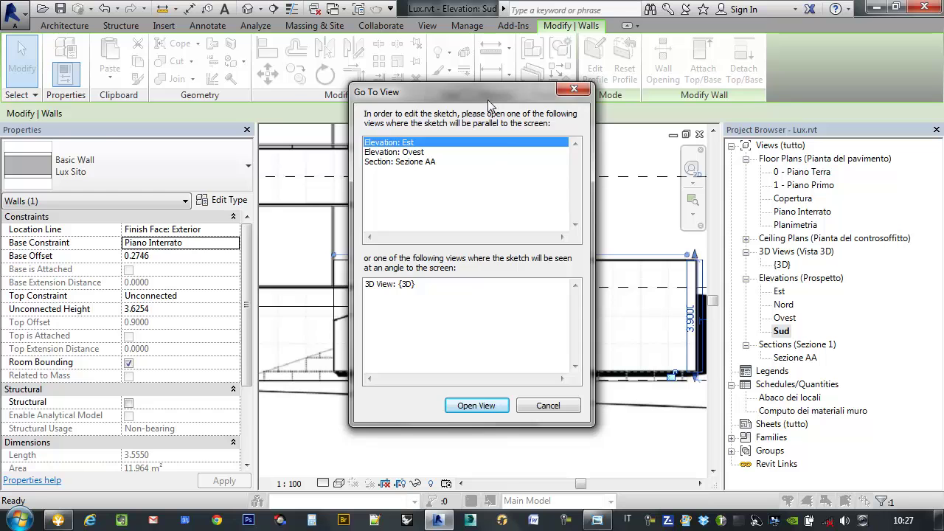
drag(488, 105, 228, 80)
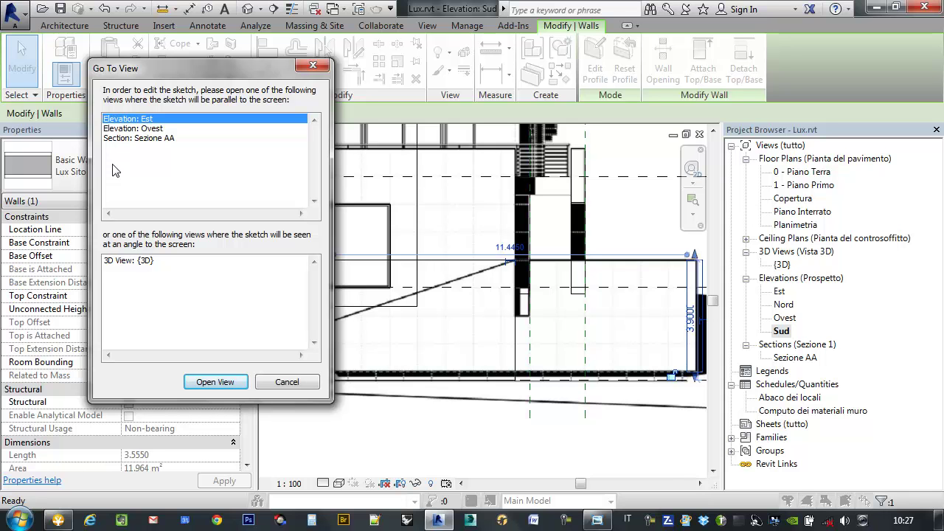
click(286, 382)
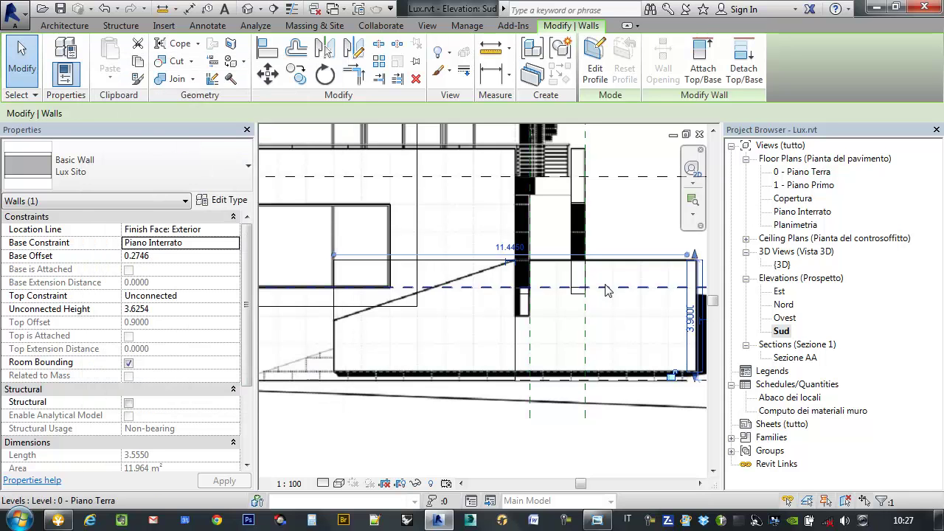
click(479, 267)
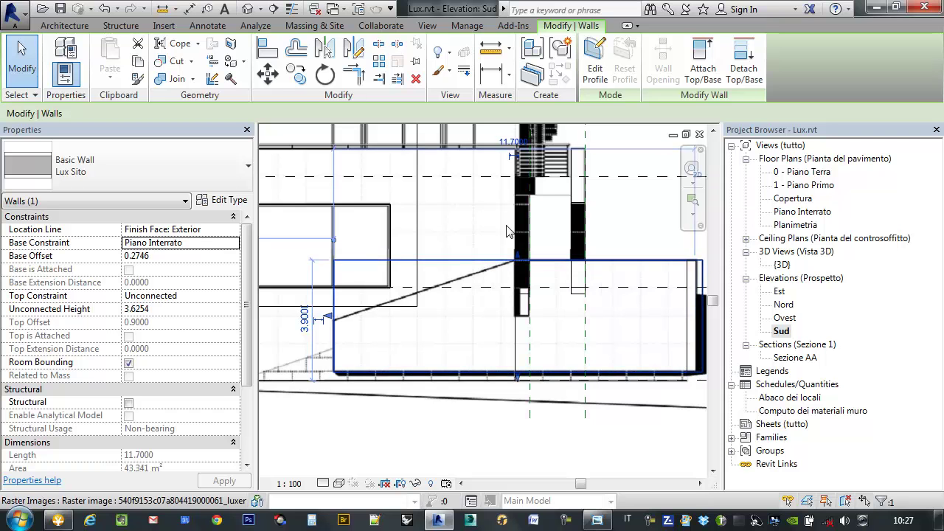
Start editing the long Lux Sito wall's profile and choose the Line tool.
click(595, 55)
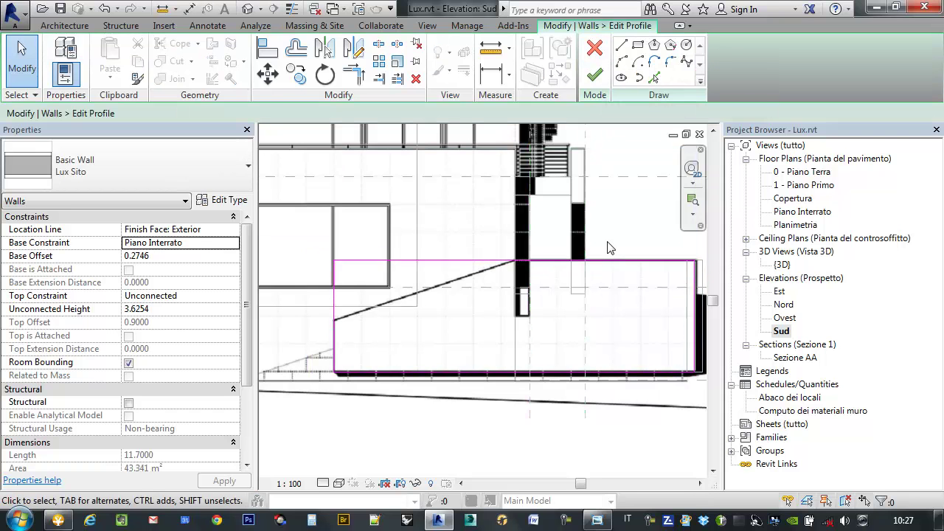
middle_drag(636, 269, 606, 237)
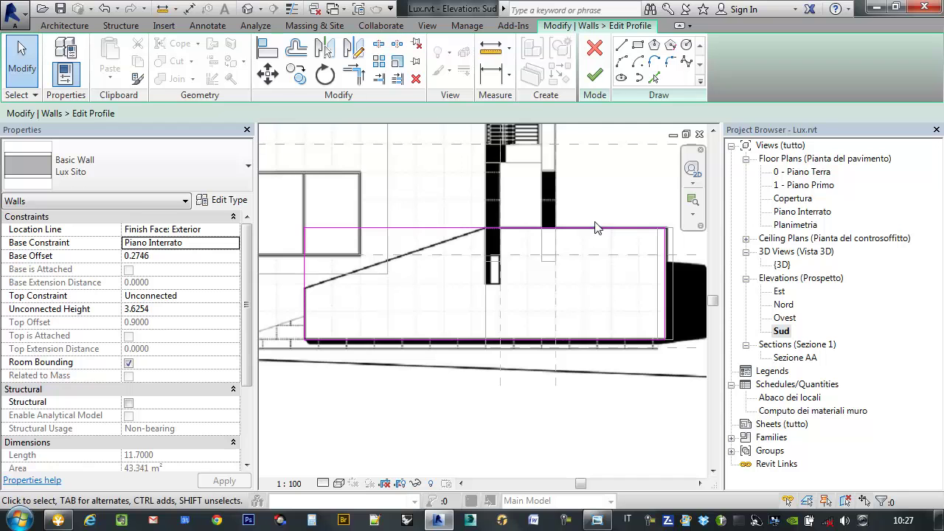
click(622, 47)
scroll(305, 286, up, 3)
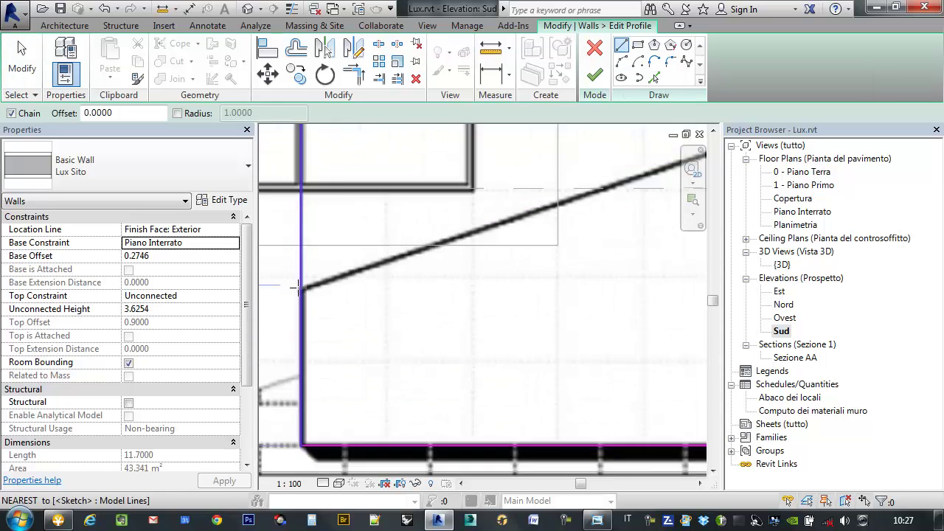
Draw the sloped top line from the wall's left corner up to the pier.
click(299, 288)
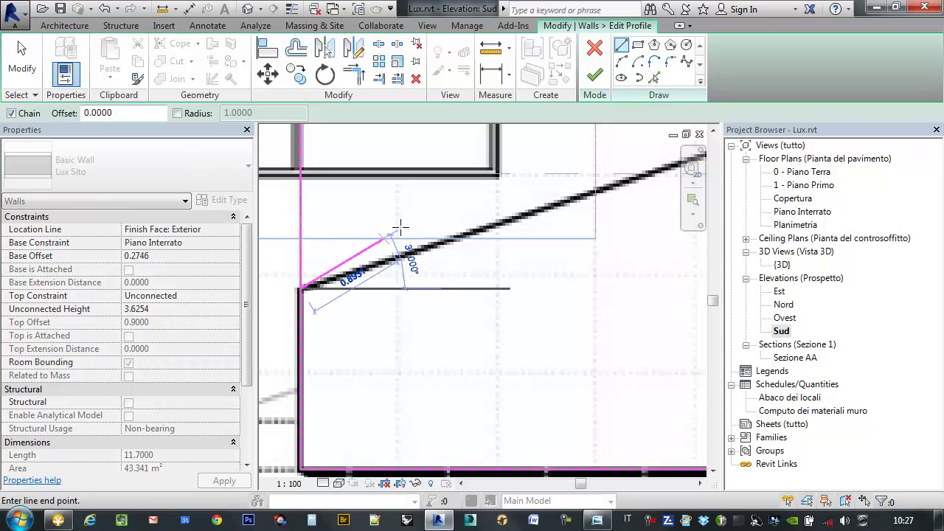
scroll(386, 217, down, 2)
scroll(596, 158, up, 2)
scroll(564, 174, up, 1)
scroll(564, 173, up, 3)
scroll(509, 206, up, 2)
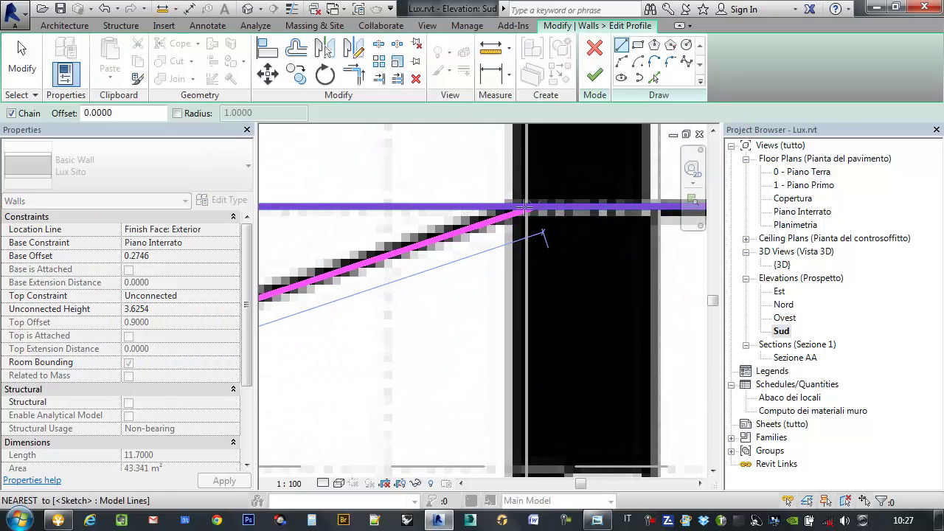
click(509, 206)
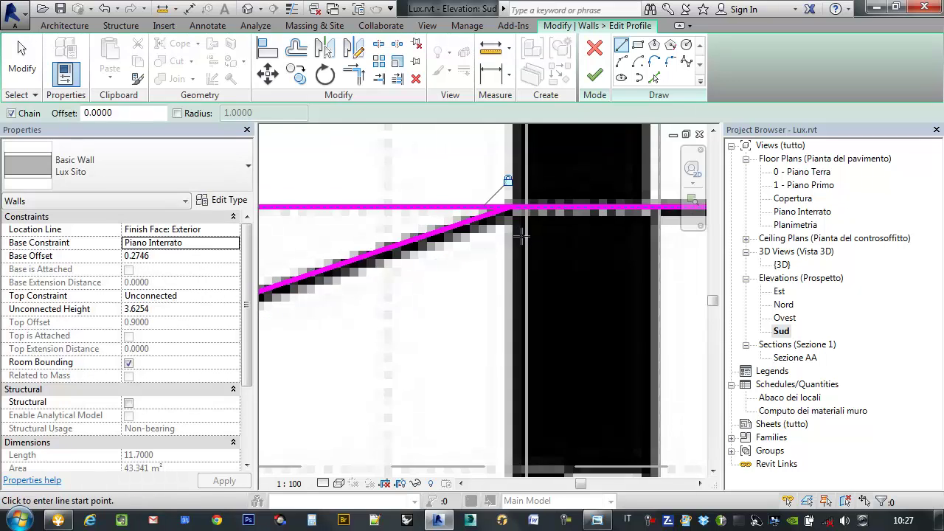
scroll(512, 222, down, 2)
scroll(520, 251, down, 1)
scroll(520, 251, up, 2)
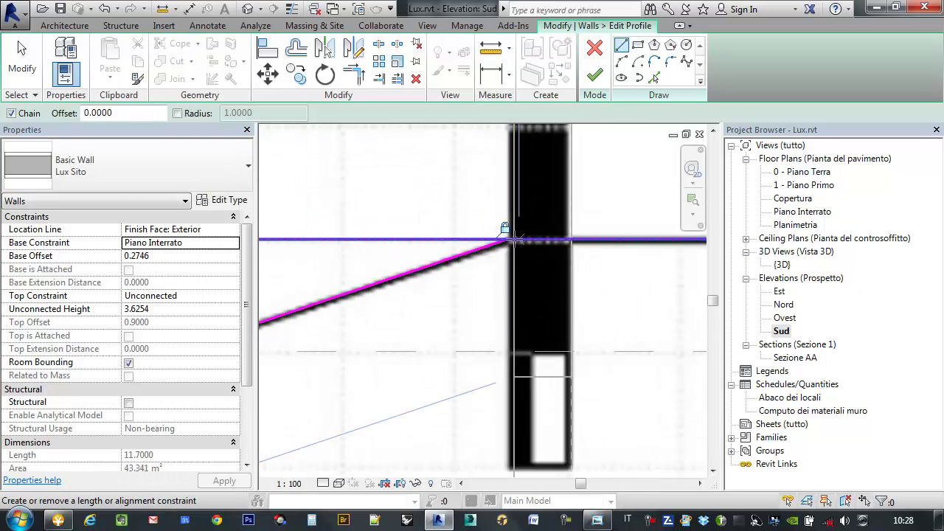
Sketch the notch around the pier: down its edge, across the bottom, and back to the top.
click(507, 240)
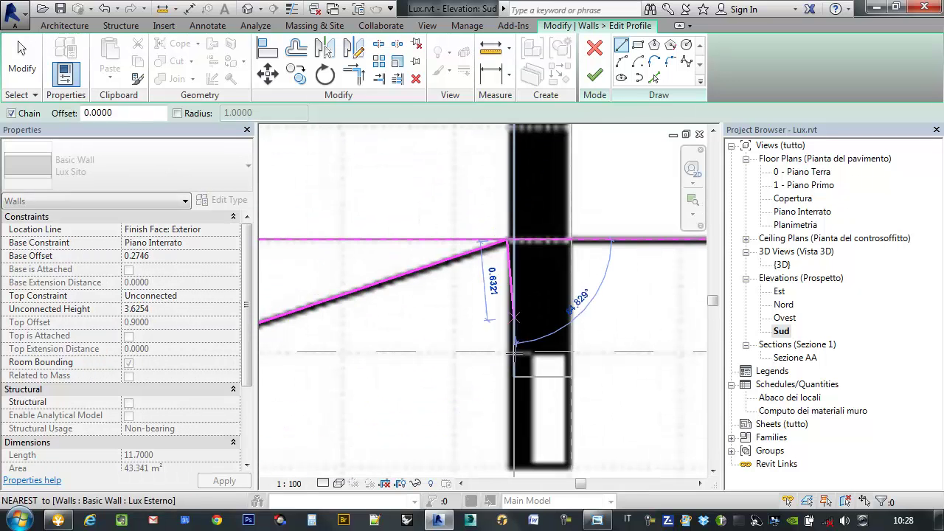
click(509, 466)
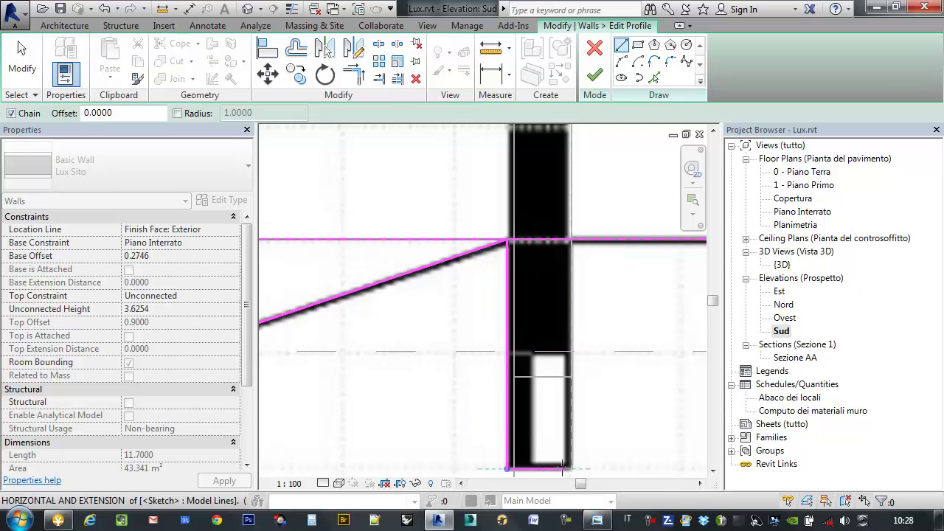
click(570, 467)
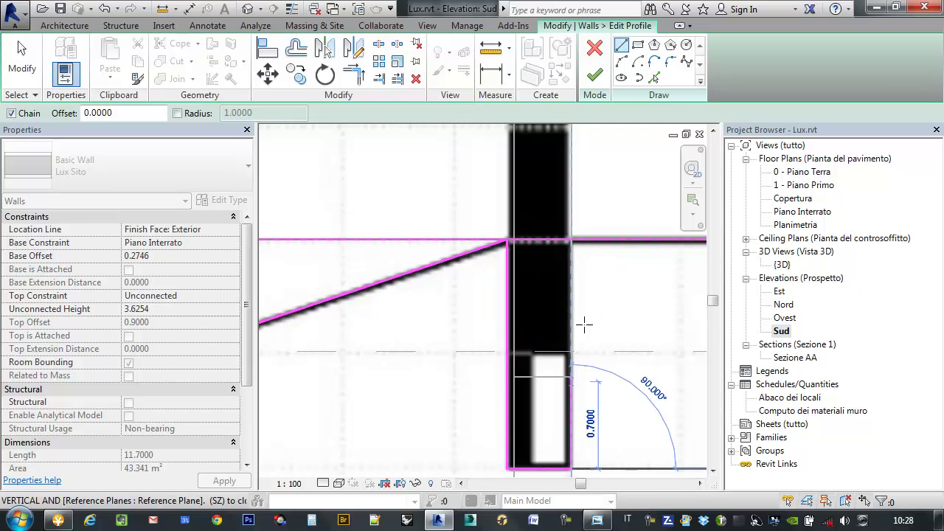
click(570, 241)
scroll(605, 254, down, 1)
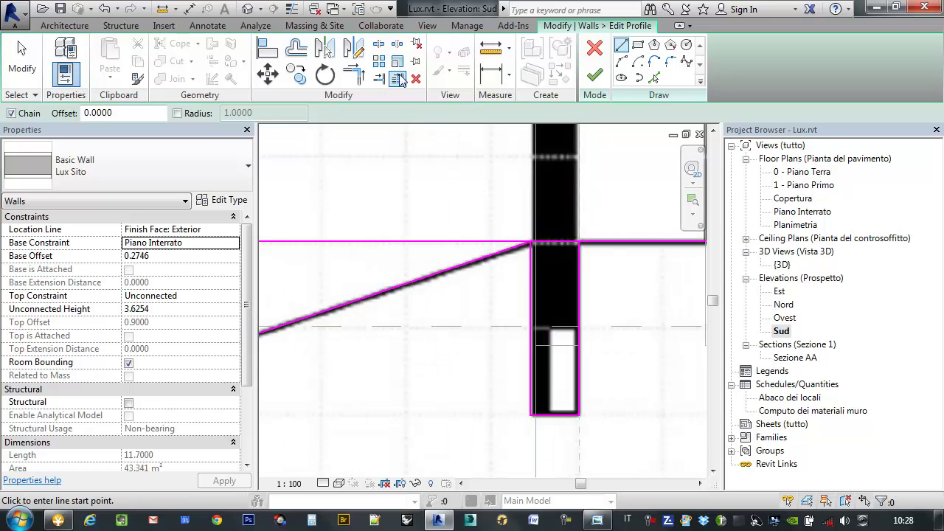
Split the top profile line at the pier's corner with Split Element.
click(385, 46)
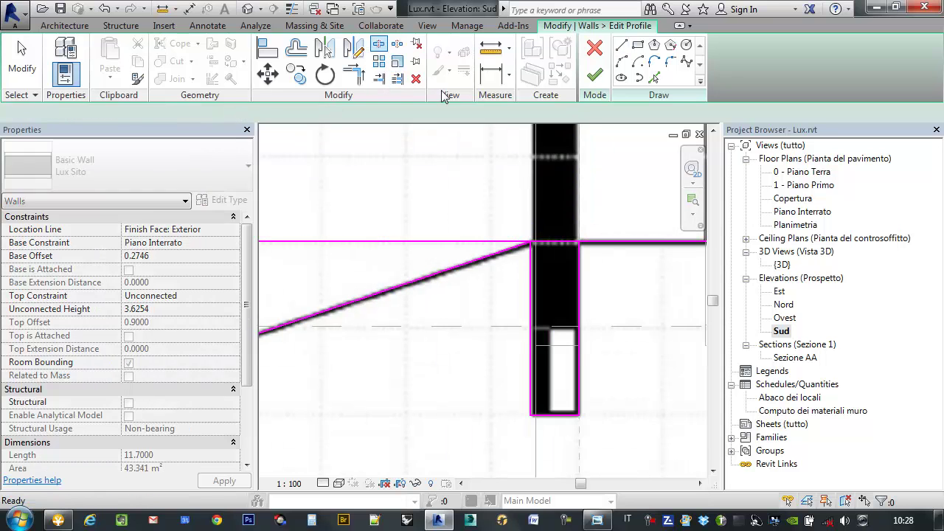
click(581, 239)
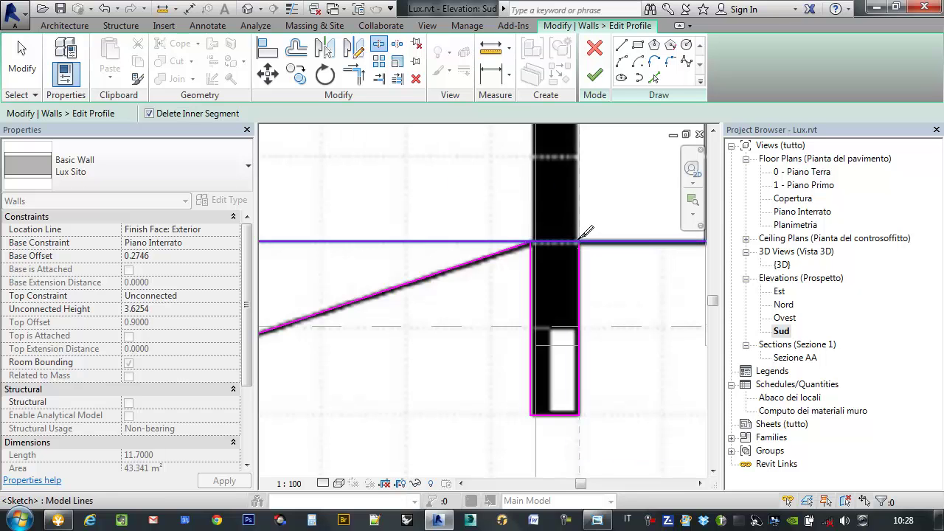
scroll(531, 198, down, 2)
scroll(531, 198, down, 1)
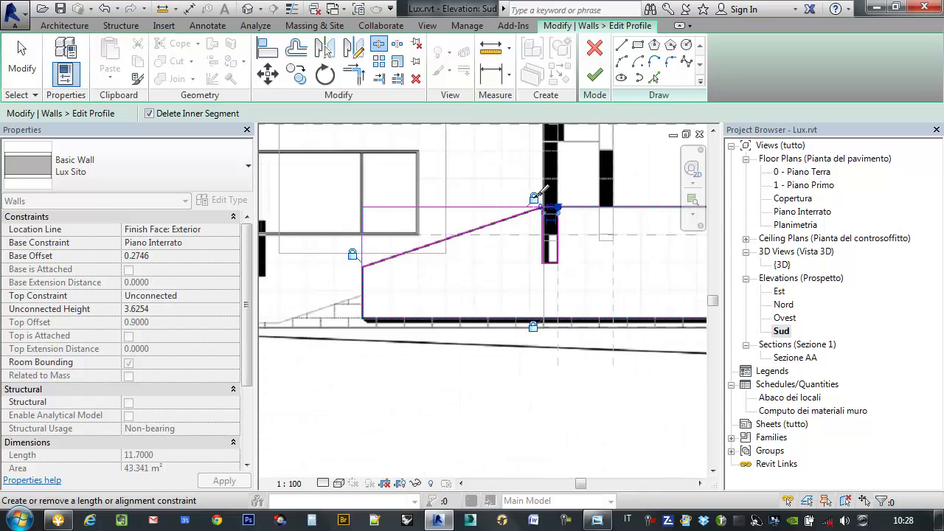
click(363, 265)
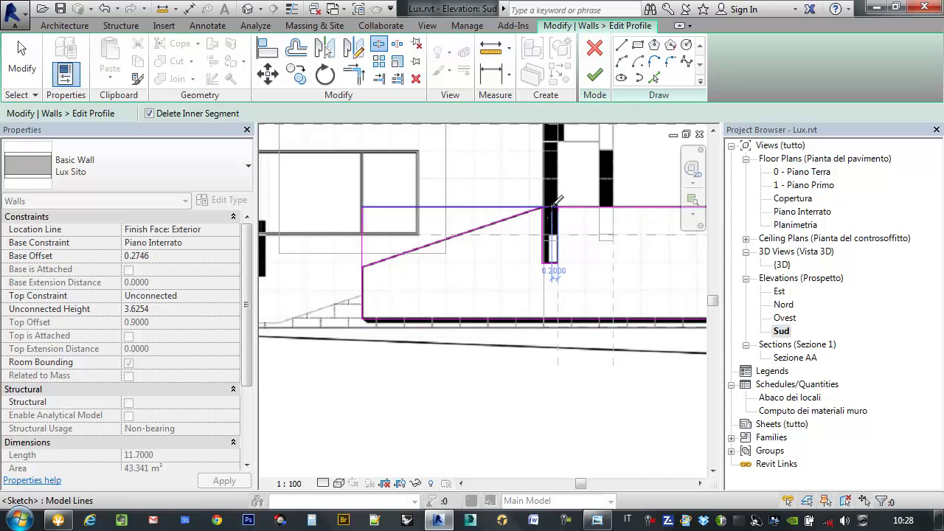
key(Escape)
Delete the leftover flat top line and the short vertical segment.
click(487, 206)
key(Delete)
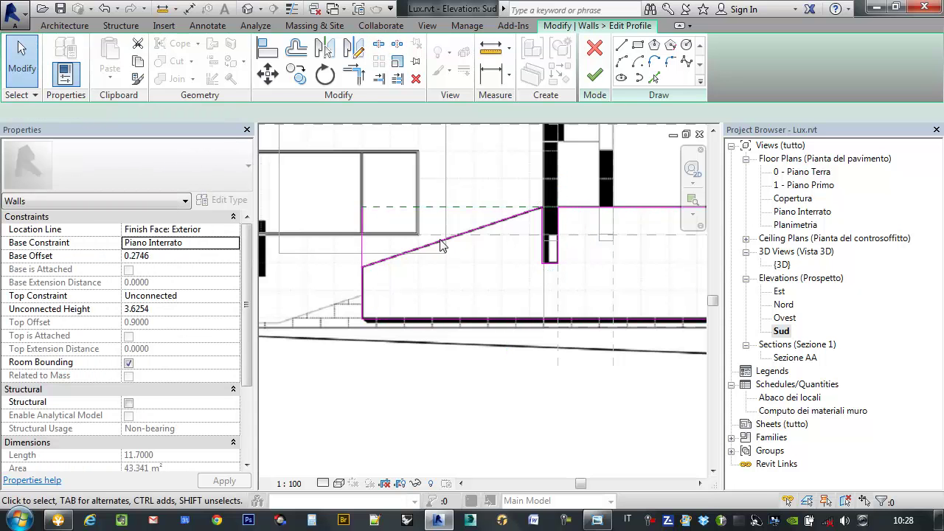
click(362, 238)
key(Delete)
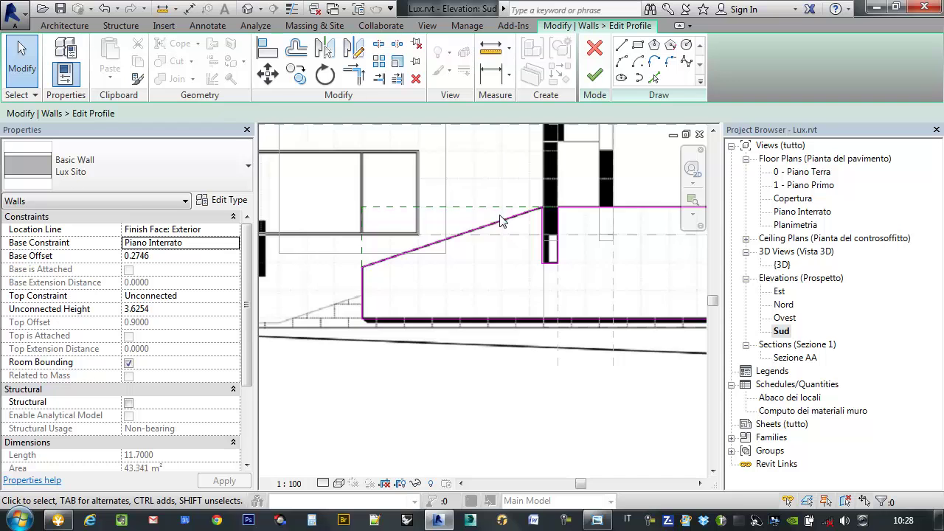
scroll(376, 265, up, 2)
scroll(376, 266, up, 2)
scroll(380, 269, up, 2)
scroll(381, 272, up, 2)
scroll(380, 271, down, 2)
scroll(391, 243, up, 2)
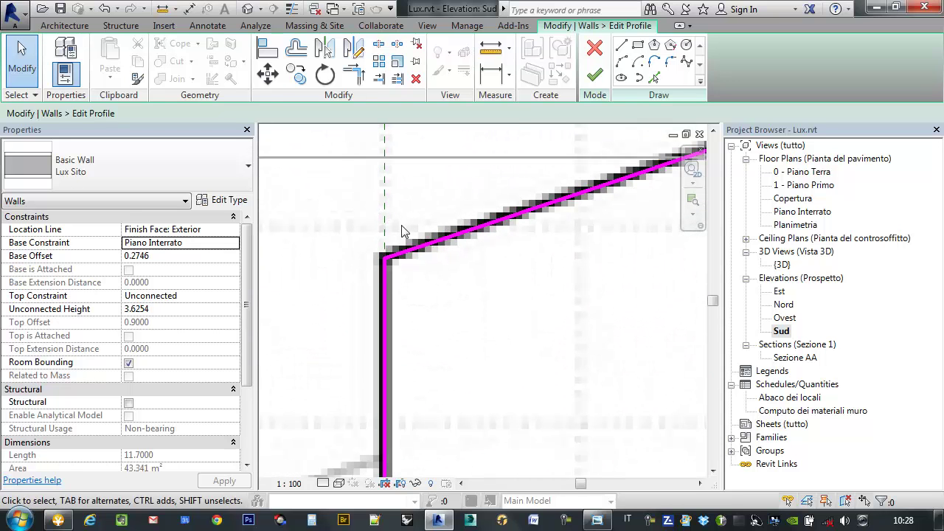
Attempt Trim/Extend to Corner on the top line and pier edge, then dismiss the joining error.
click(355, 79)
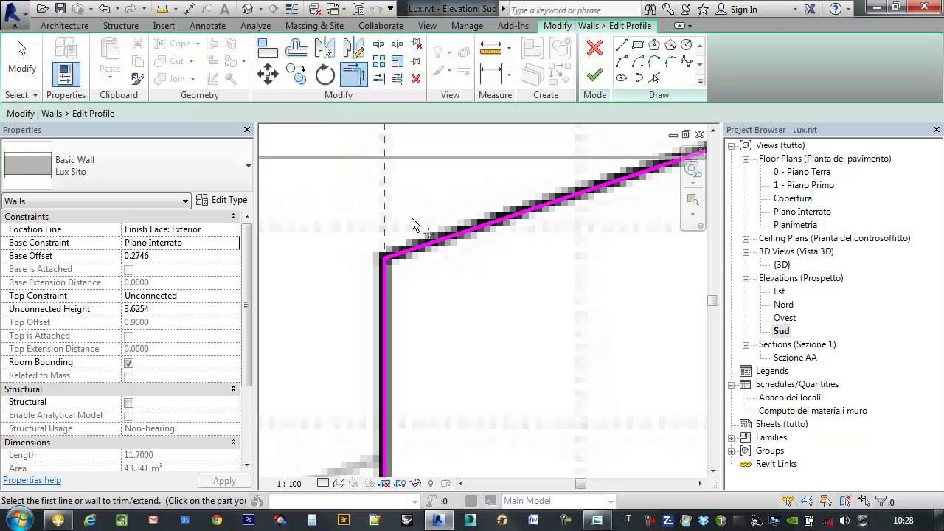
click(385, 267)
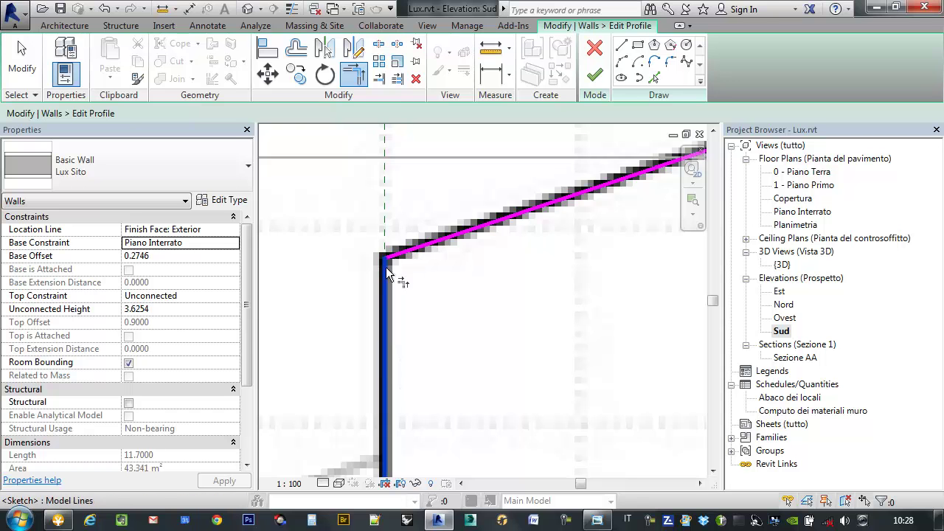
scroll(386, 267, down, 2)
scroll(480, 211, down, 2)
scroll(528, 209, up, 3)
scroll(547, 212, up, 2)
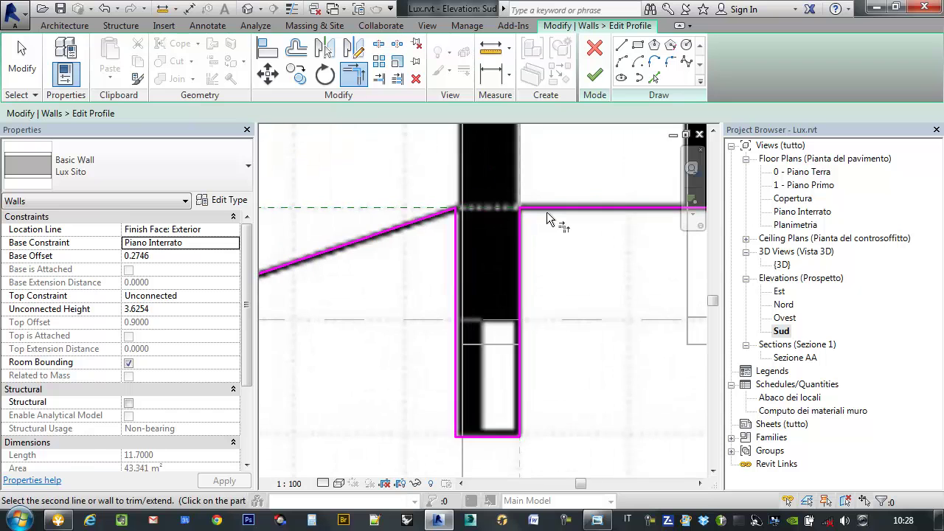
click(543, 208)
click(521, 224)
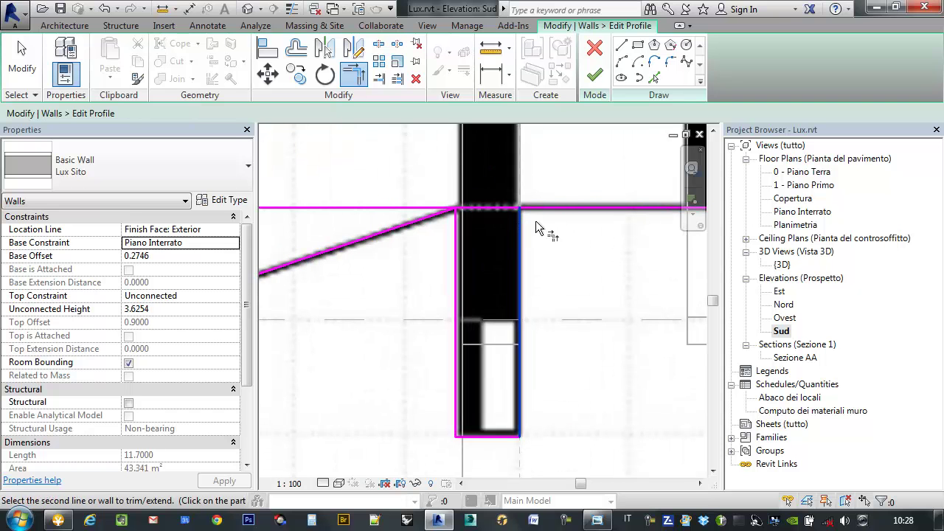
click(547, 209)
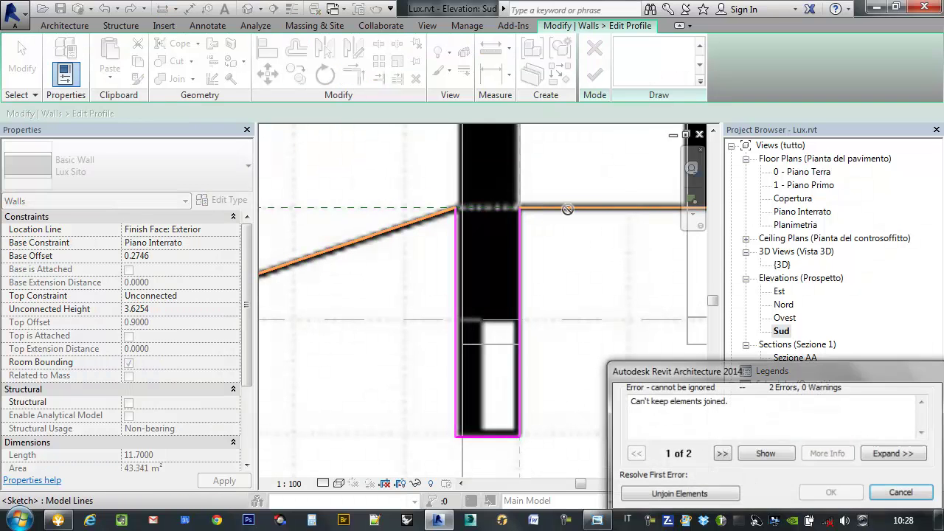
click(890, 500)
scroll(454, 264, down, 2)
scroll(446, 262, down, 2)
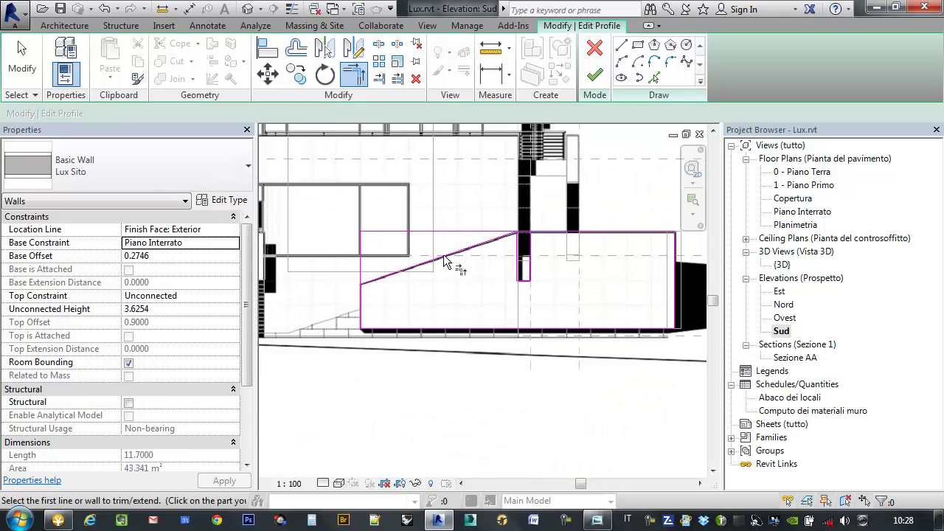
scroll(527, 249, up, 3)
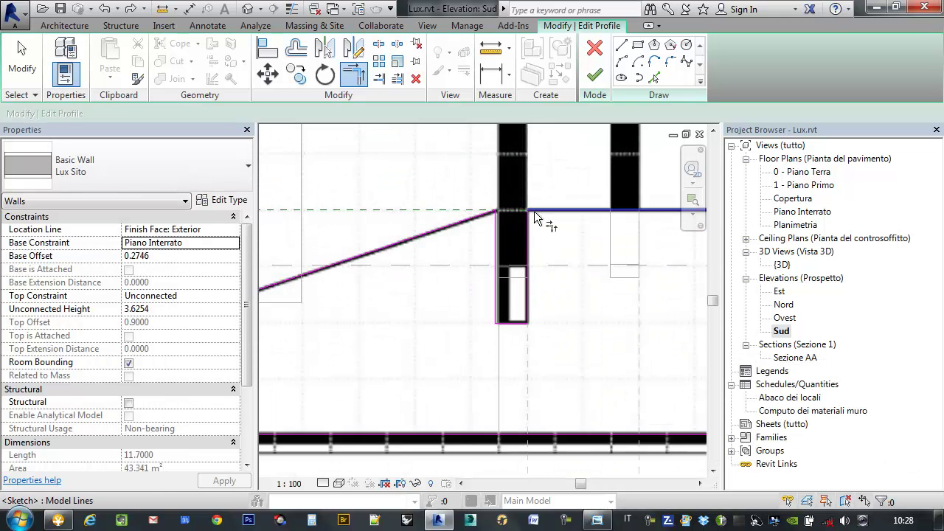
scroll(535, 211, down, 2)
key(Escape)
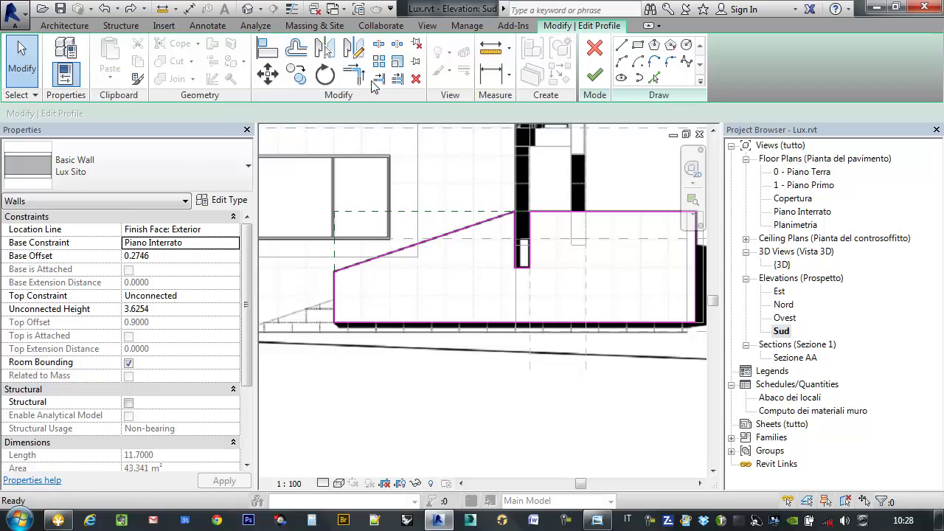
Trim the top horizontal line to a corner with the pier's right edge.
click(360, 82)
click(533, 213)
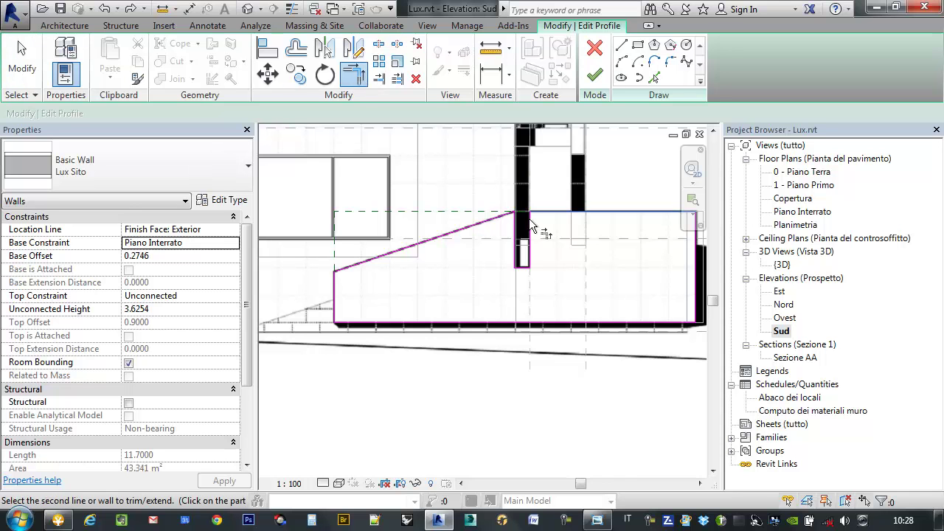
scroll(531, 220, up, 2)
scroll(532, 217, up, 2)
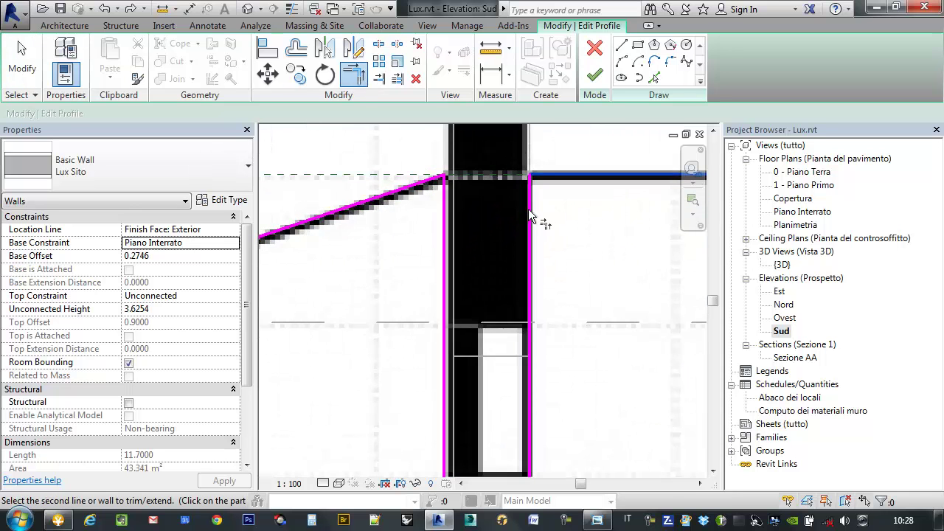
click(532, 210)
scroll(557, 184, down, 3)
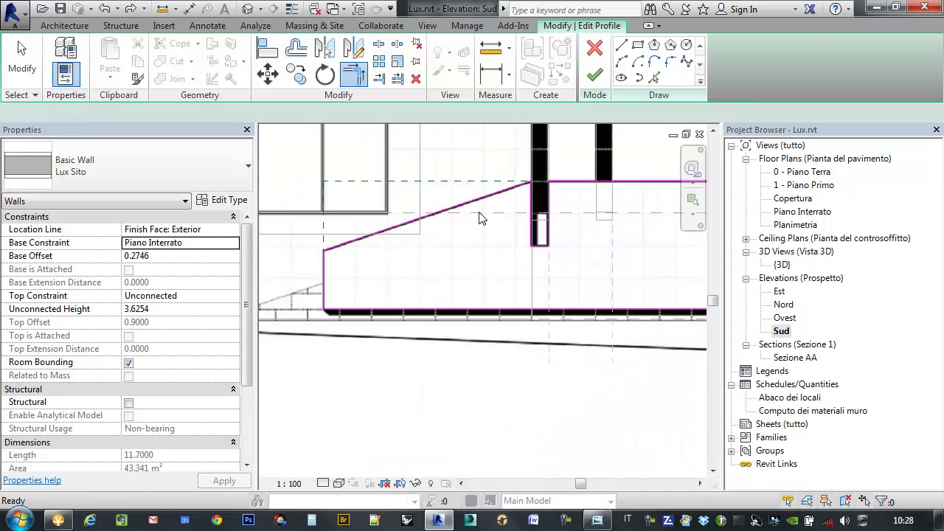
key(Escape)
scroll(486, 214, down, 2)
Finish the profile edit and inspect the notched, sloped-top wall in the {3D} view.
click(595, 75)
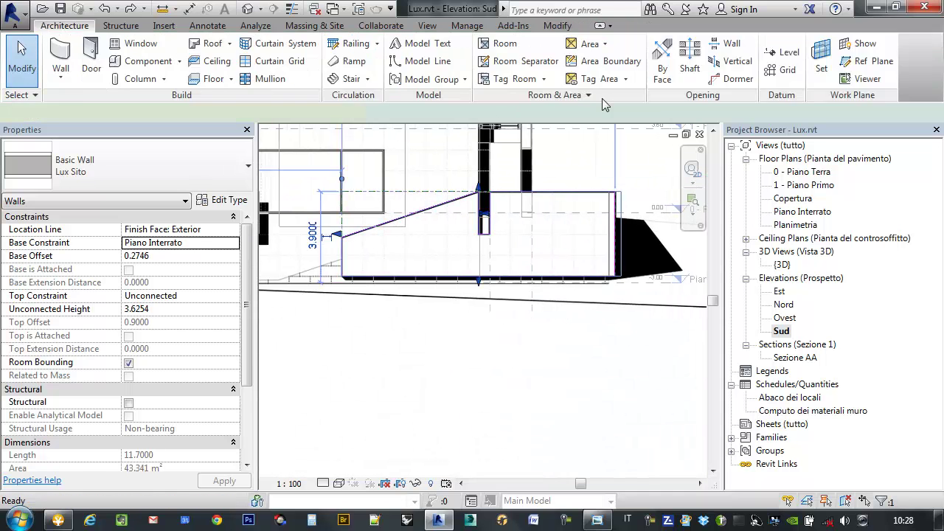
double_click(782, 264)
scroll(540, 371, down, 2)
mouse_move(615, 418)
middle_down()
mouse_move(605, 362)
mouse_move(440, 295)
middle_up()
scroll(575, 349, up, 3)
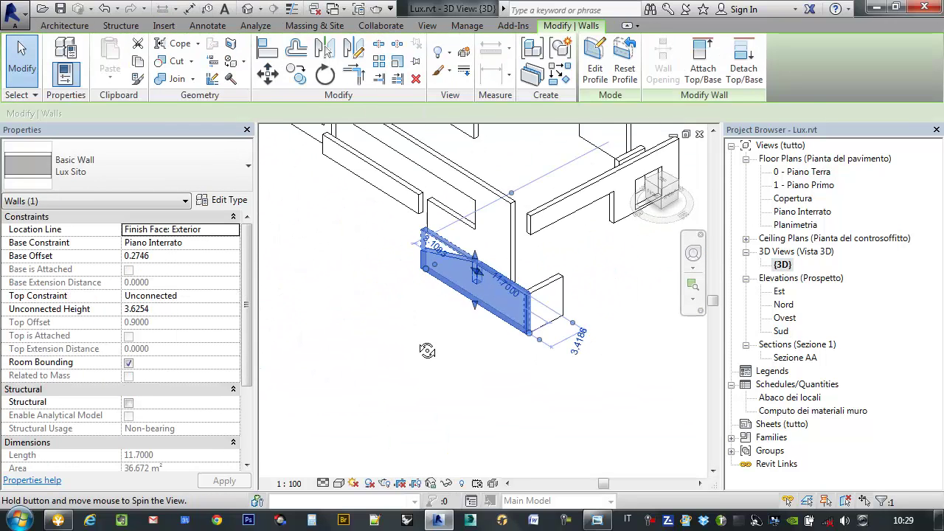
scroll(426, 217, up, 4)
middle_drag(426, 217, 369, 269)
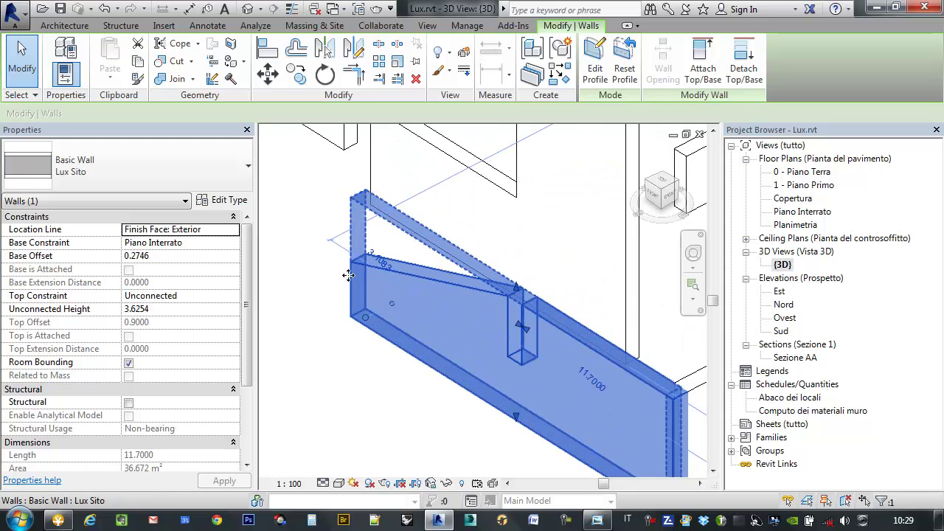
click(339, 405)
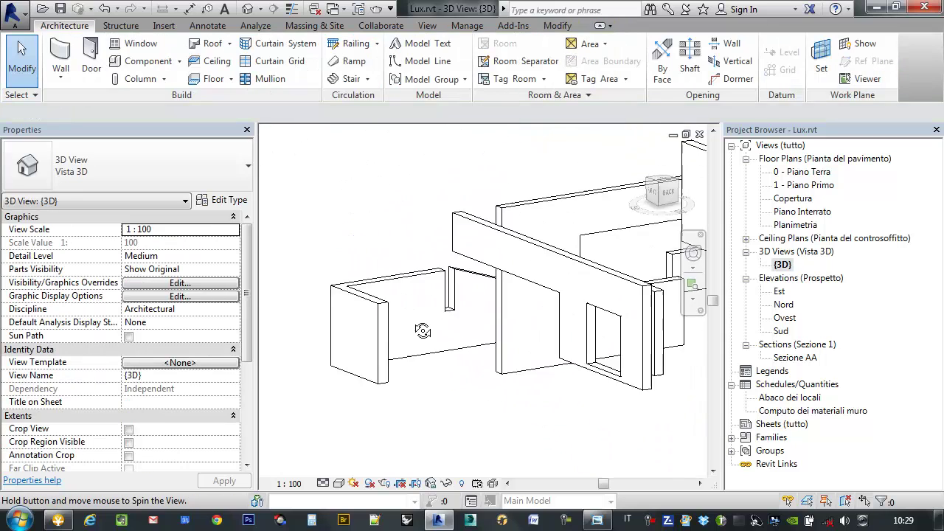